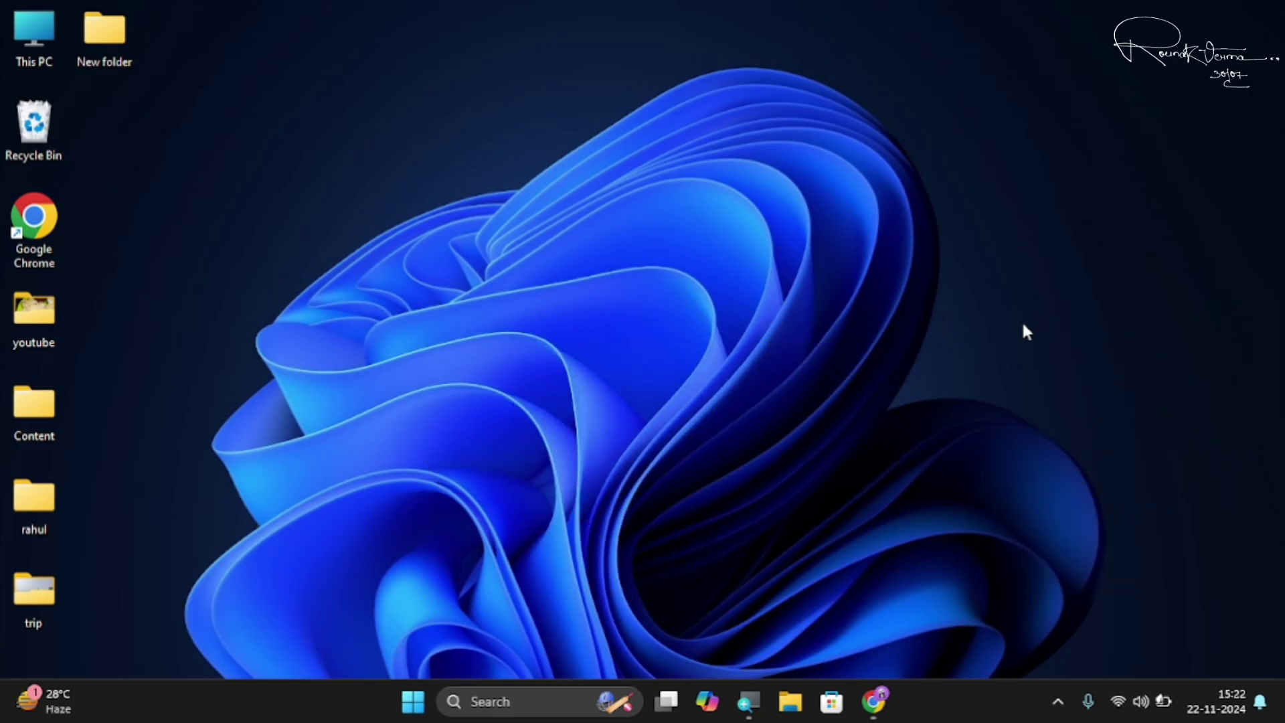
# Open Chrome, search Google for "ab download manager", and open the official abdownloadmanager.com site from the results.
pyautogui.click(873, 701)
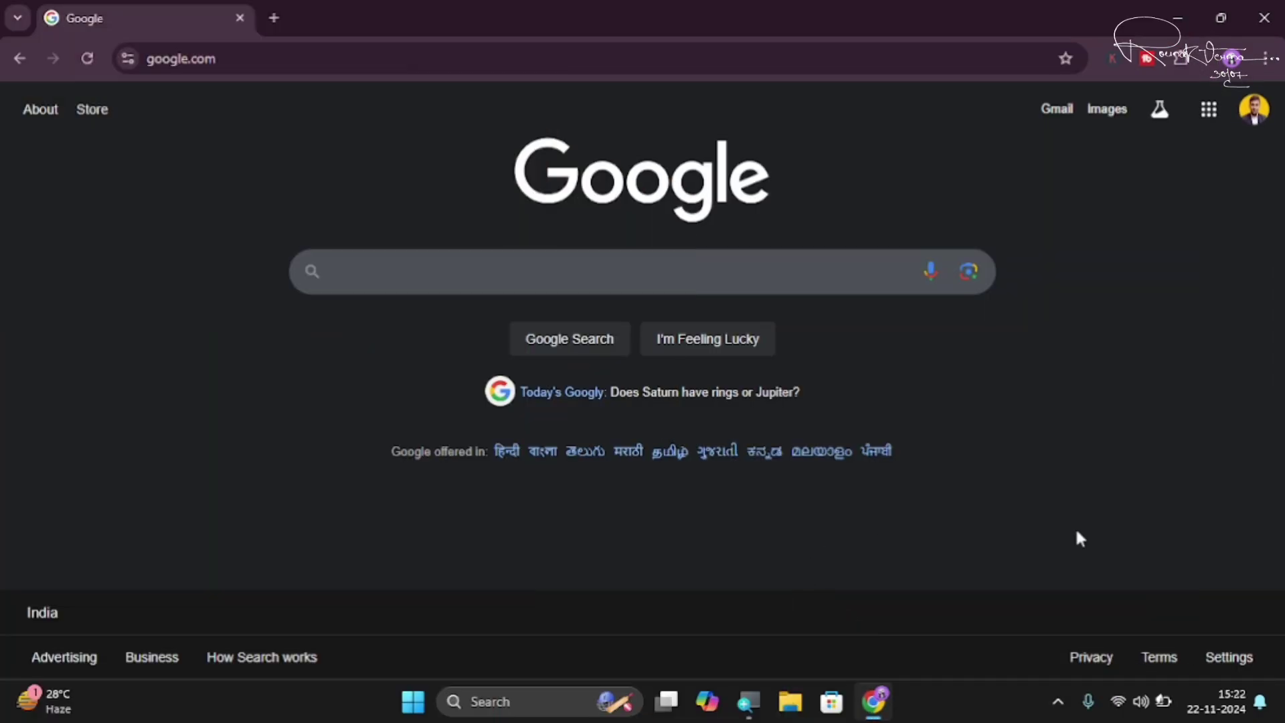
pyautogui.click(400, 256)
pyautogui.write('ab ')
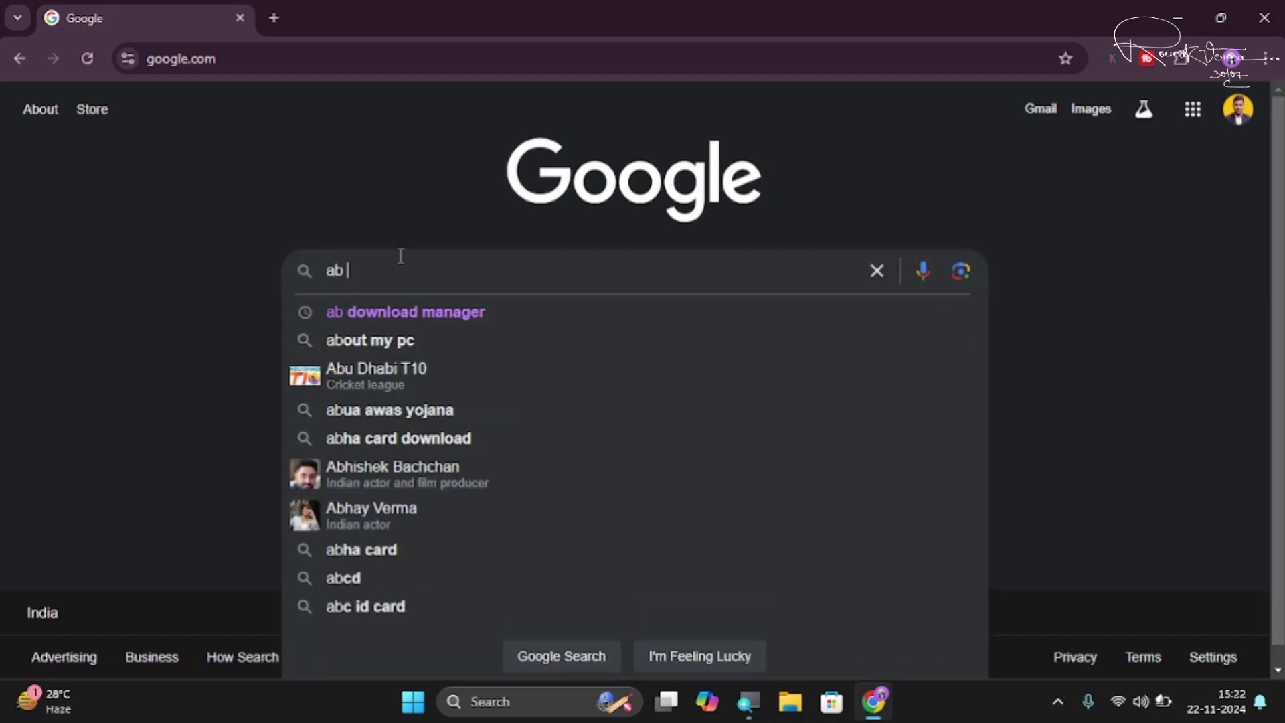
pyautogui.write('download manager')
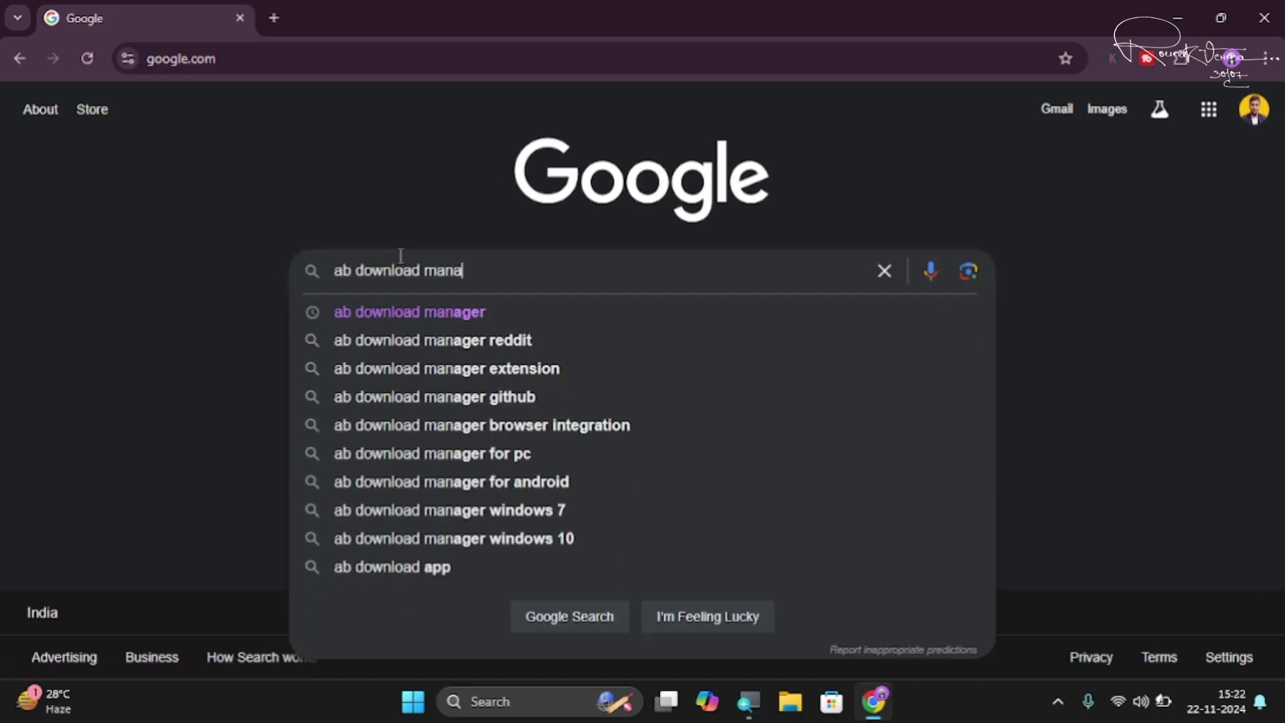
pyautogui.press('Return')
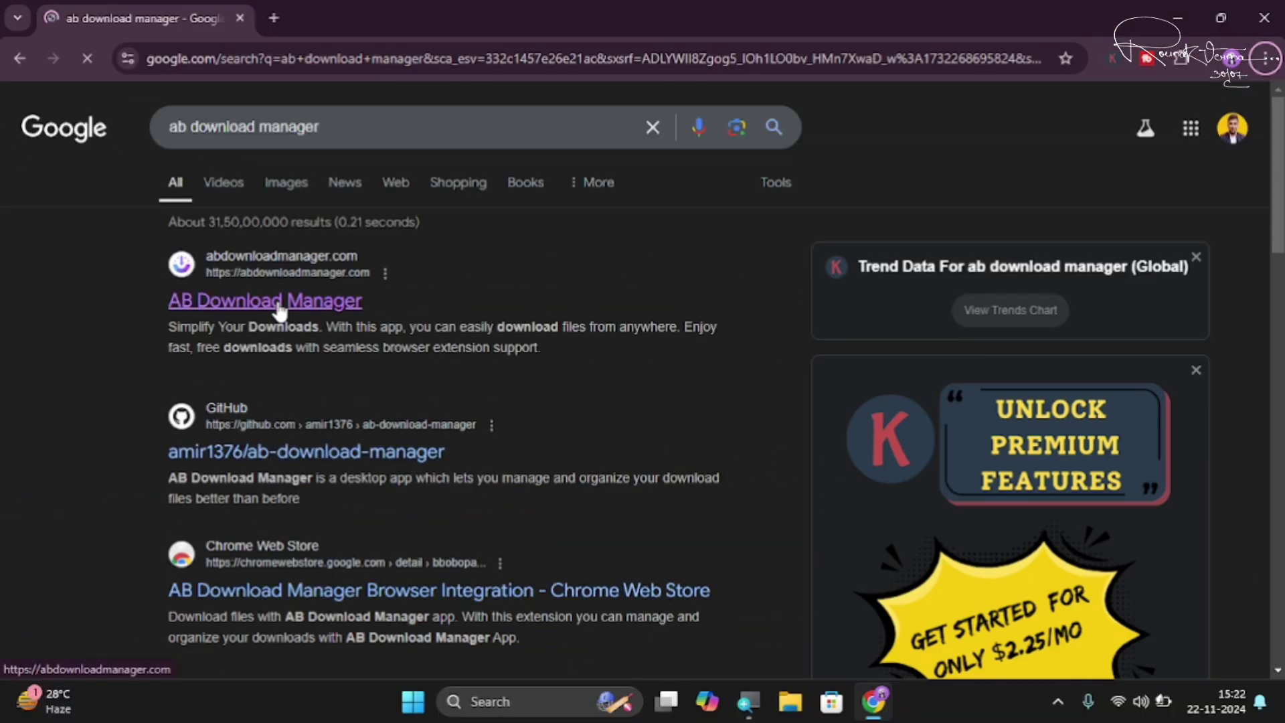
pyautogui.click(506, 562)
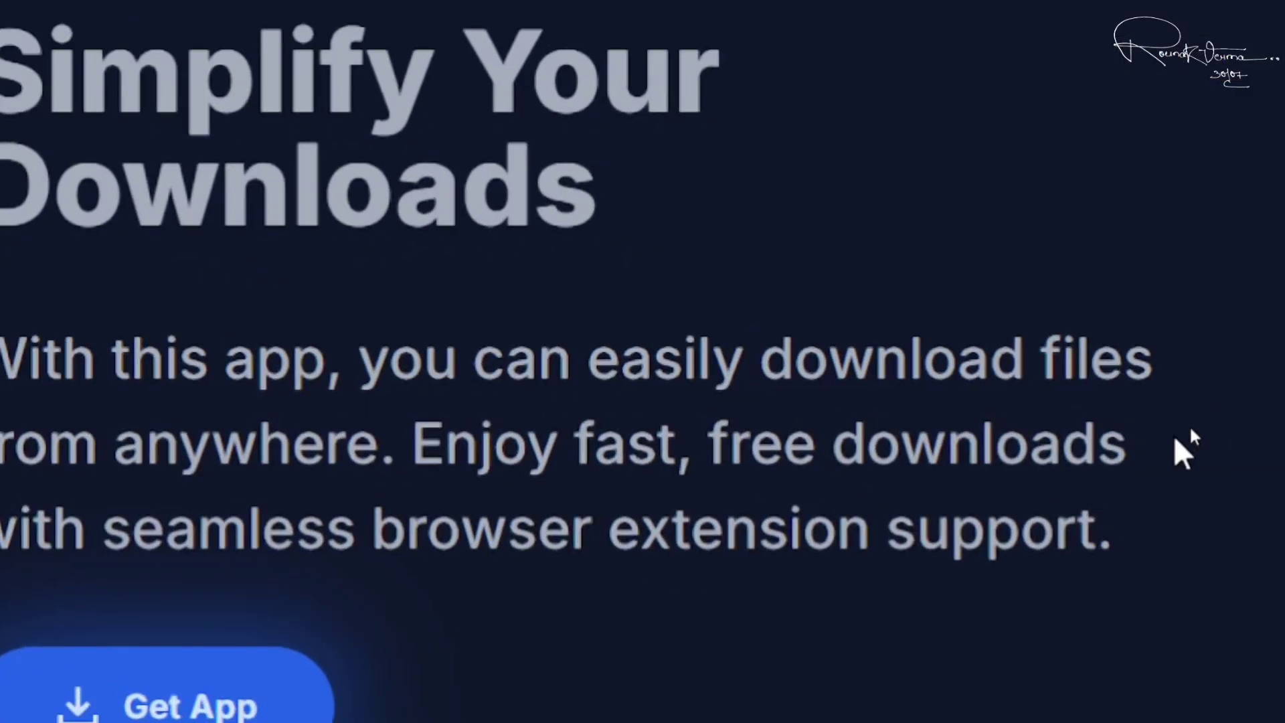
# Examine the AB Download Manager homepage, including the free downloads text, the app preview and the Features section.
pyautogui.moveTo(1165, 433); pyautogui.dragTo(960, 445)
pyautogui.moveTo(722, 471); pyautogui.dragTo(714, 473)
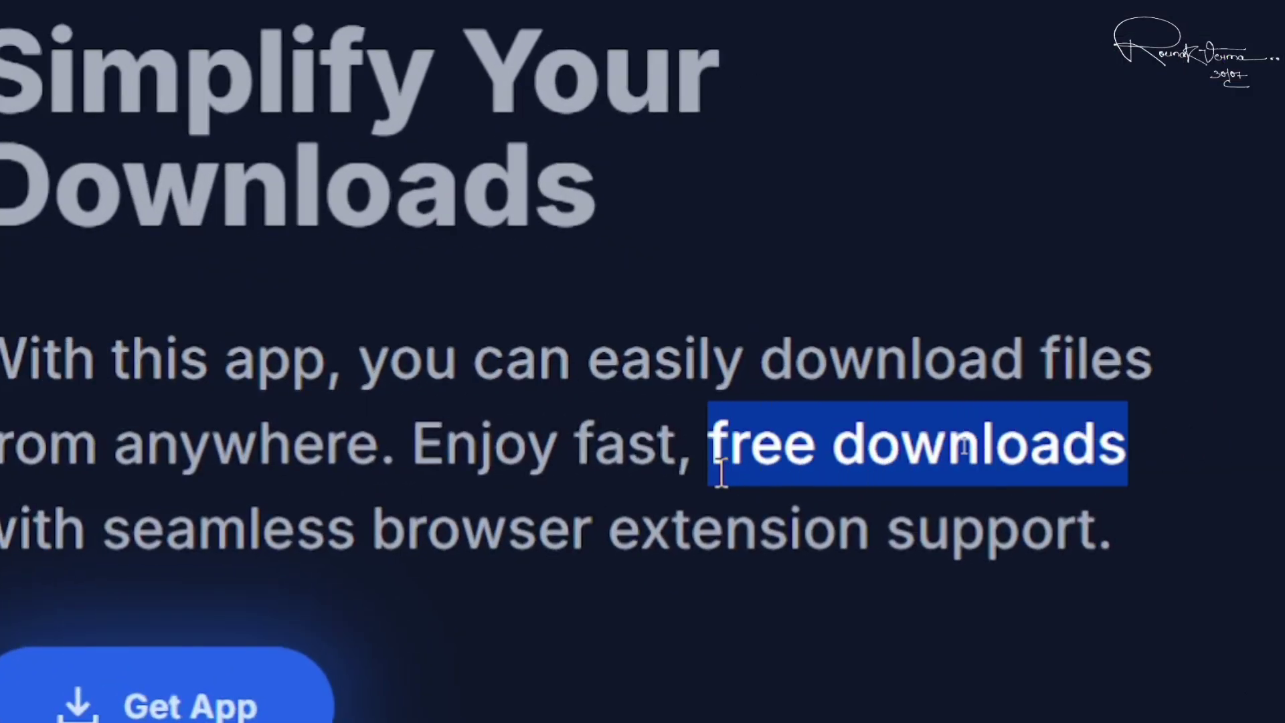
pyautogui.click(572, 333)
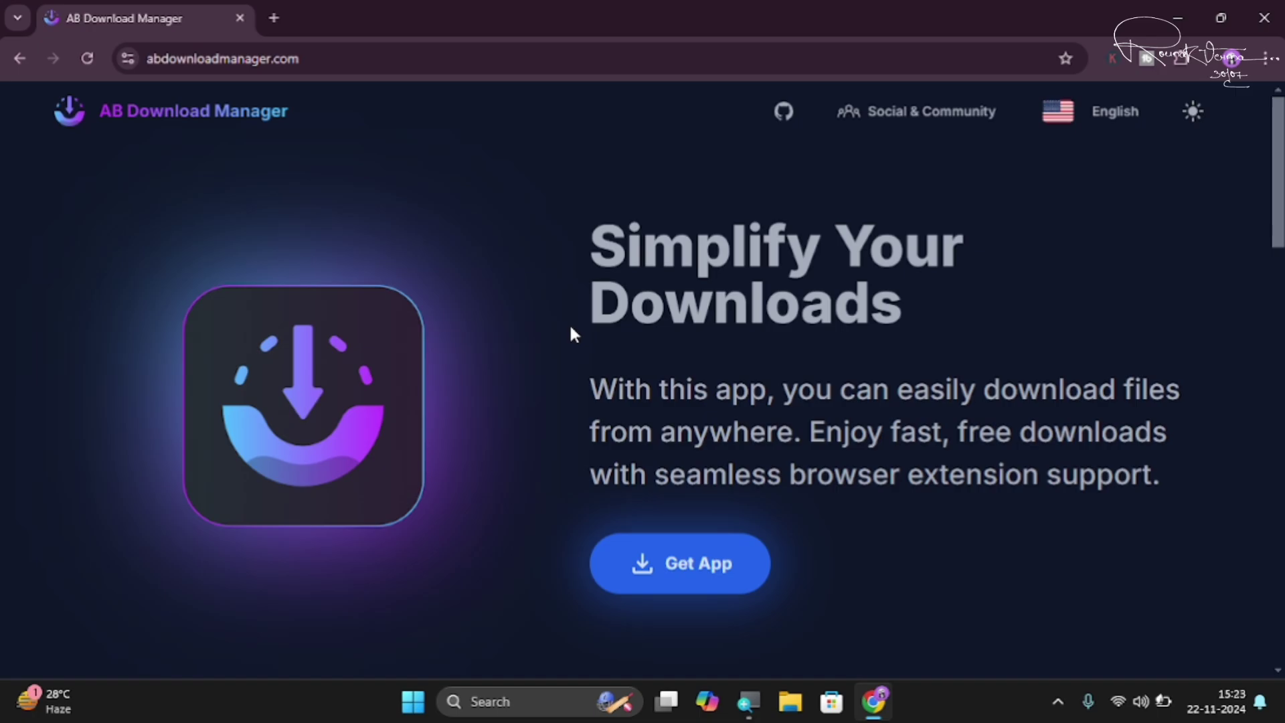
pyautogui.scroll(-8, 570, 333)
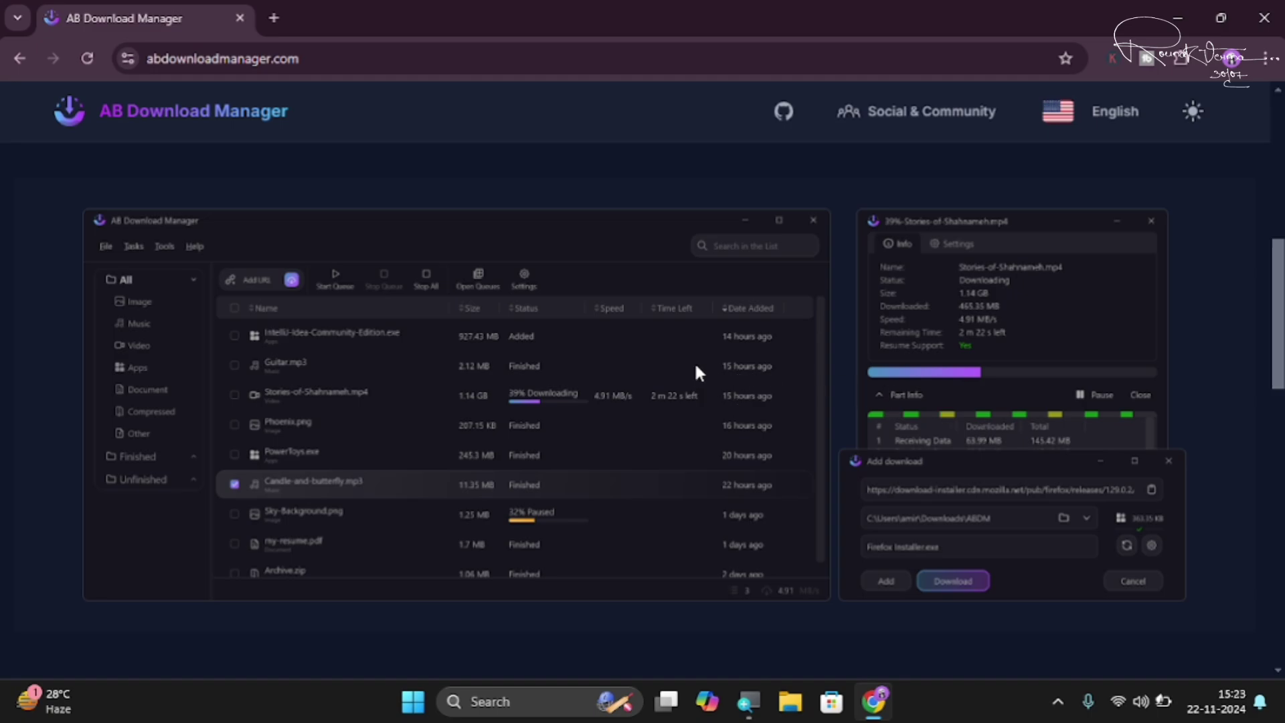
pyautogui.scroll(-6, 693, 365)
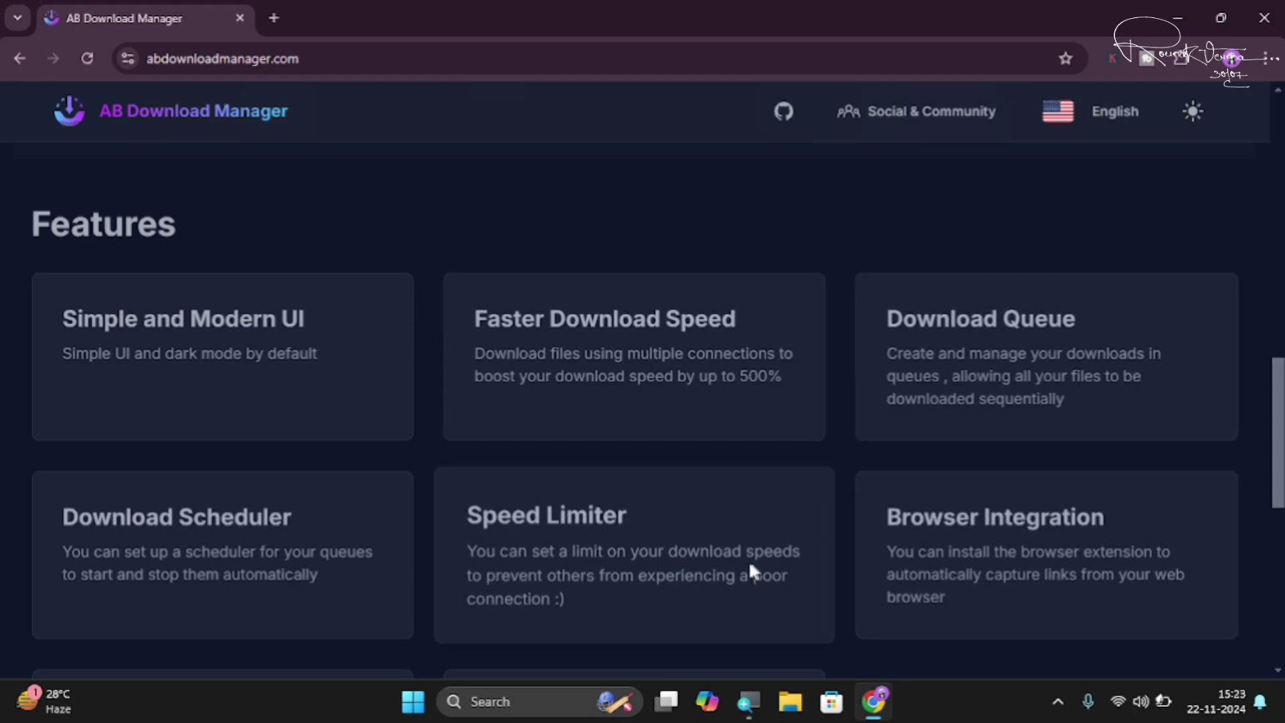
pyautogui.scroll(-1, 221, 534)
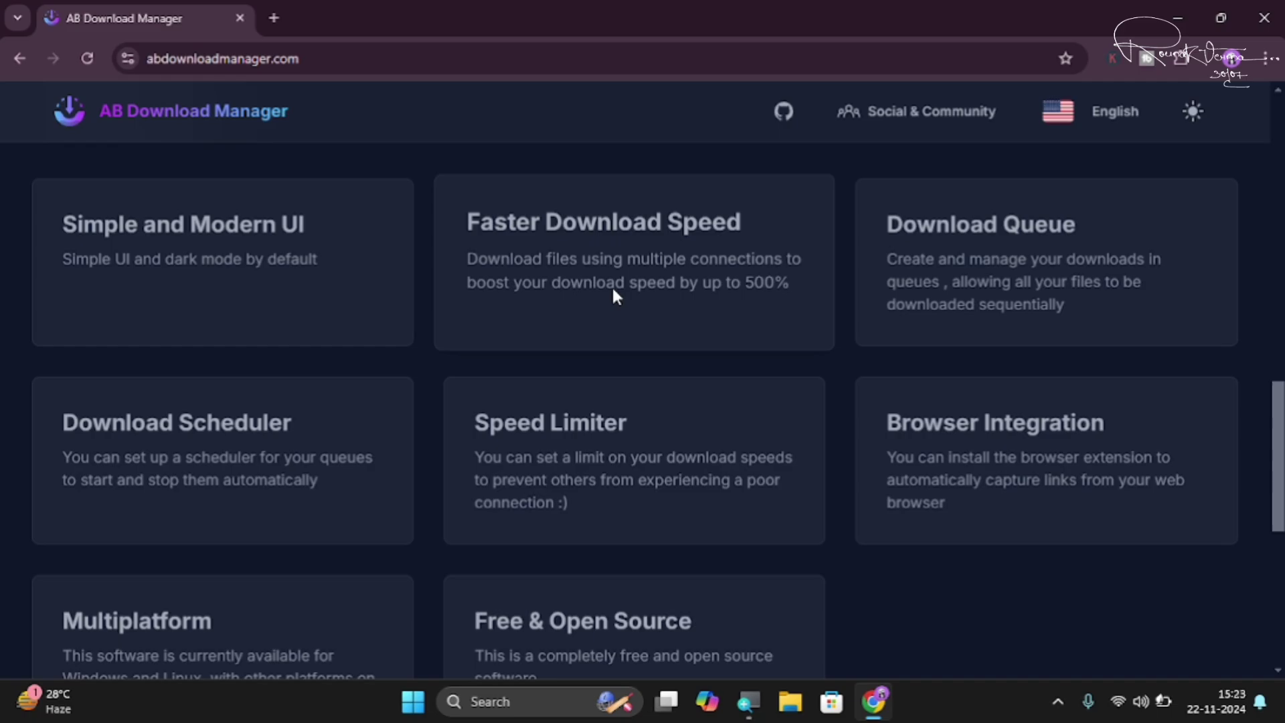
pyautogui.scroll(10, 611, 285)
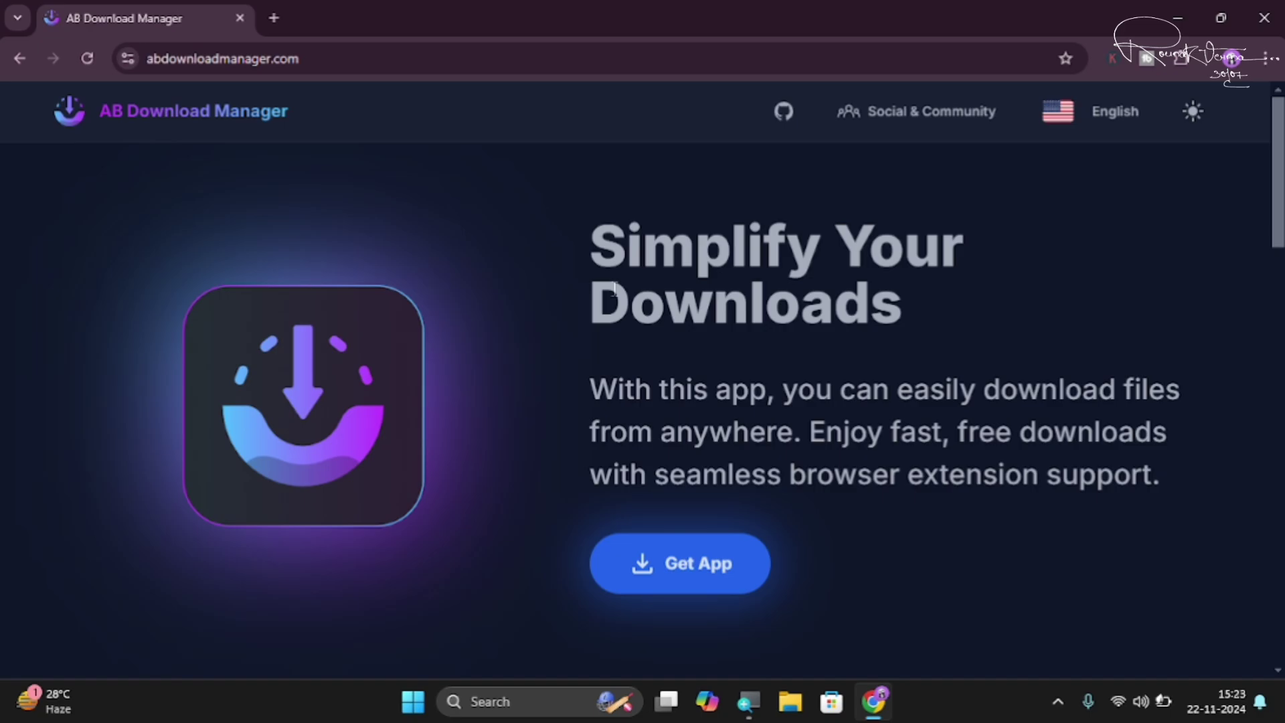
# Download AB Download Manager v1.4.2 for Windows from the site as a direct exe installer.
pyautogui.click(676, 565)
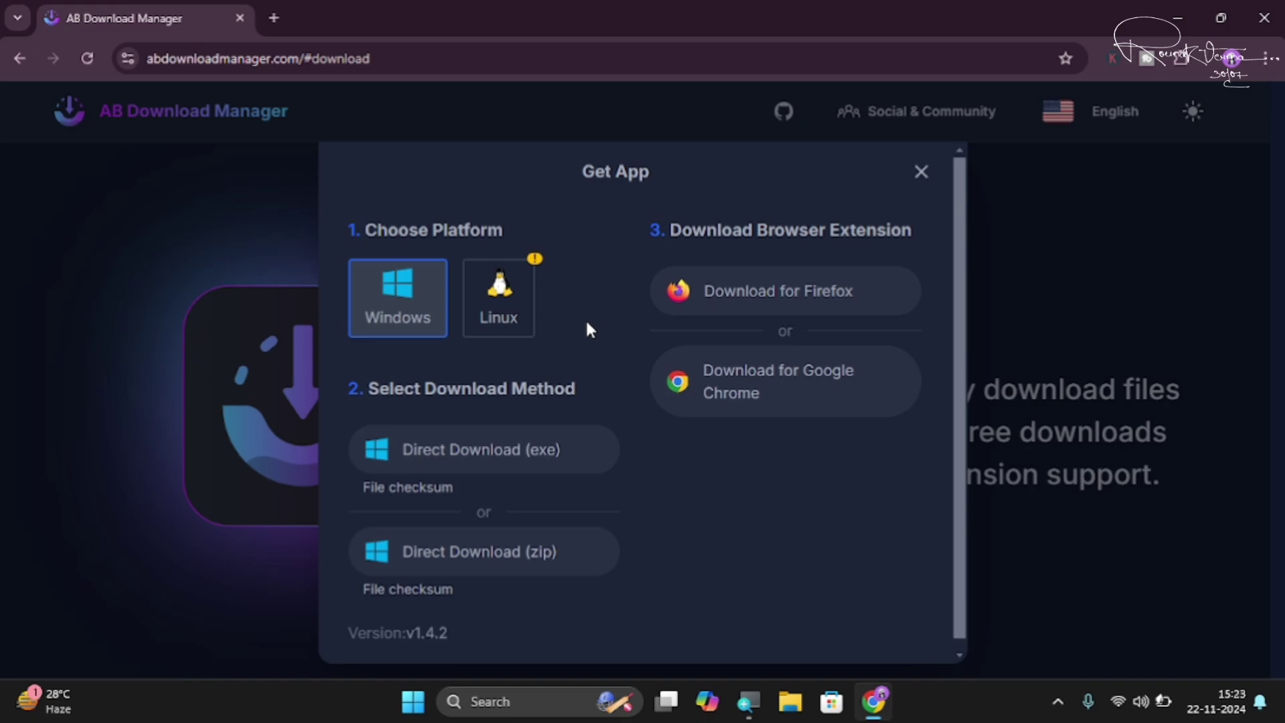
pyautogui.click(505, 294)
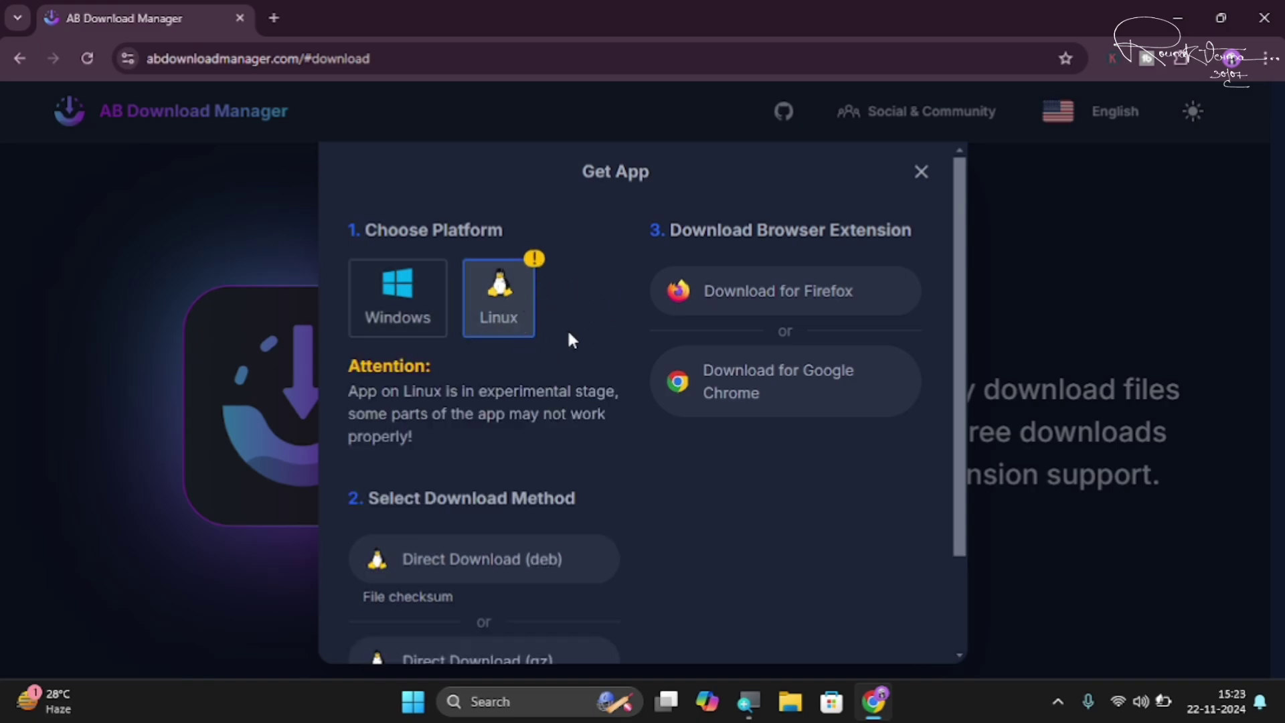
pyautogui.click(390, 305)
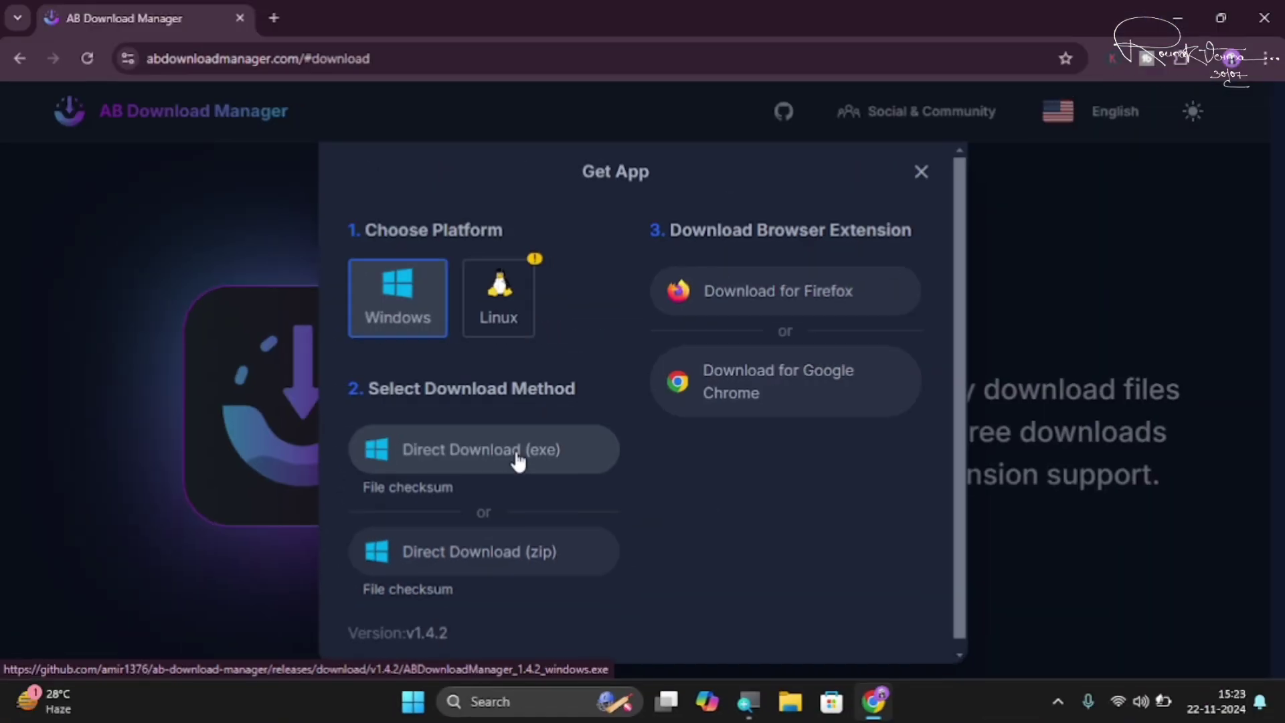
pyautogui.click(517, 455)
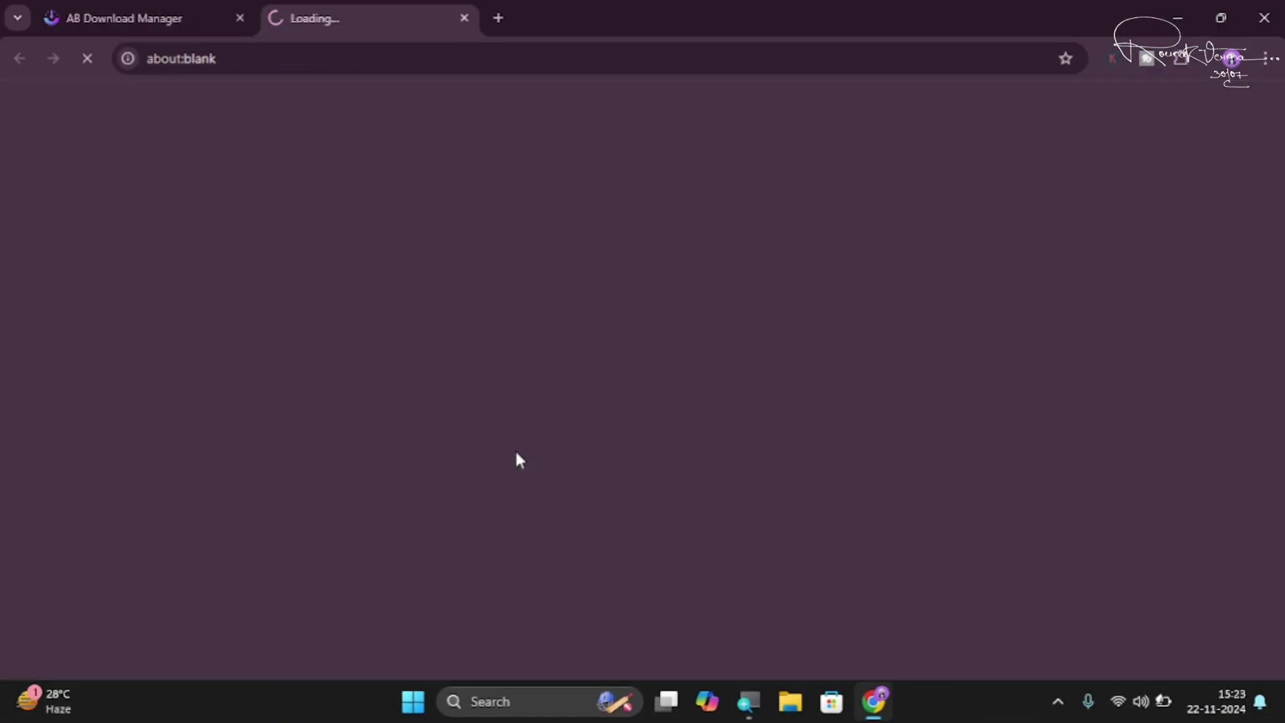
pyautogui.click(1191, 66)
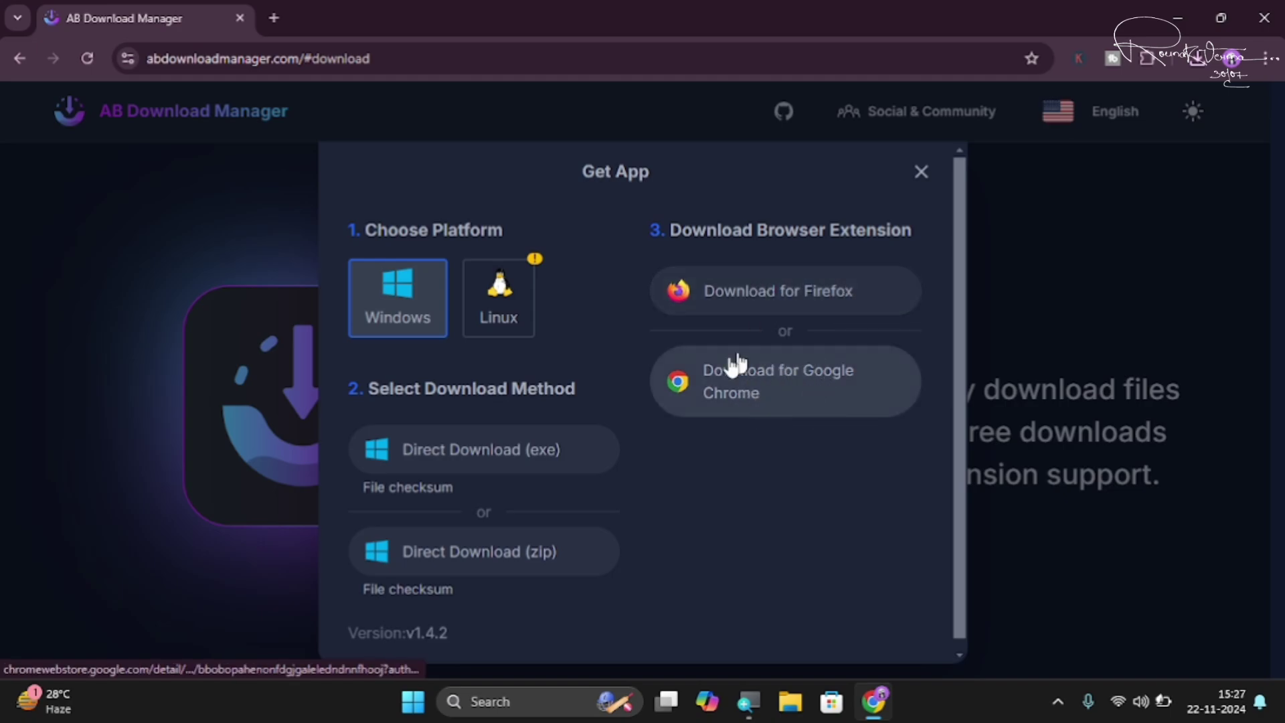
# Add the AB Download Manager Browser Integration extension to Chrome from the app's download options.
pyautogui.click(766, 389)
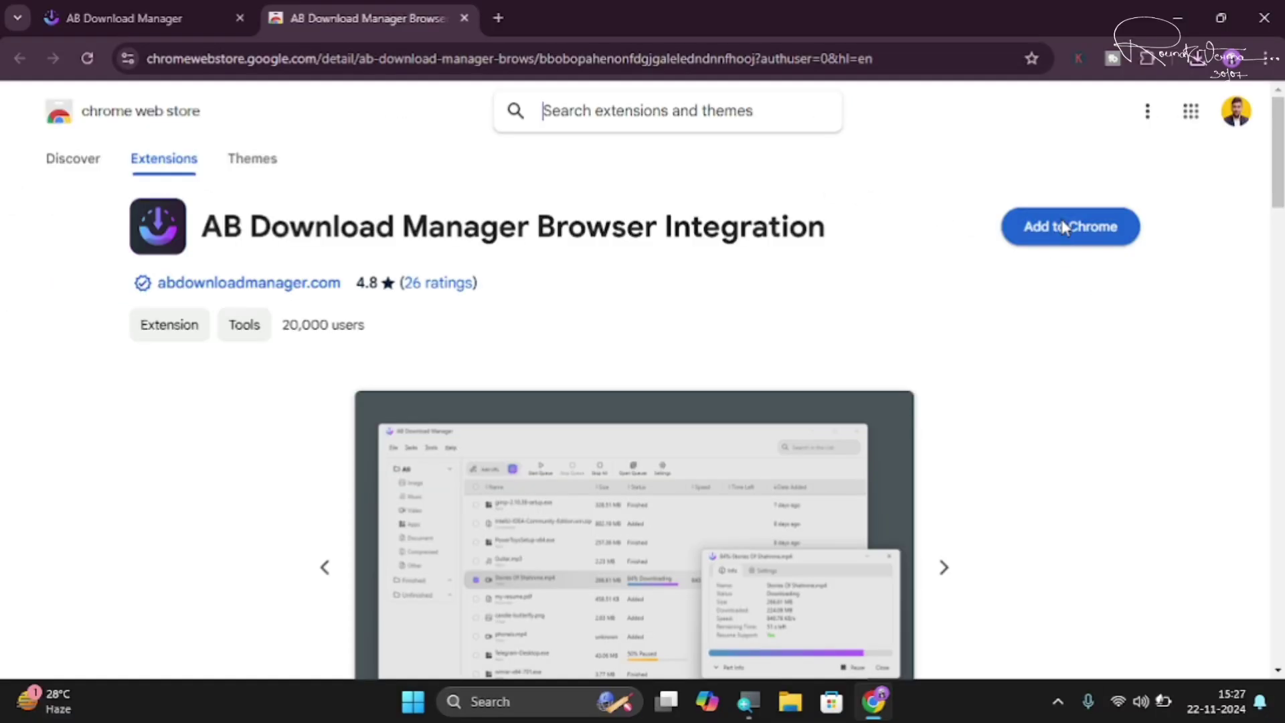
pyautogui.click(1011, 149)
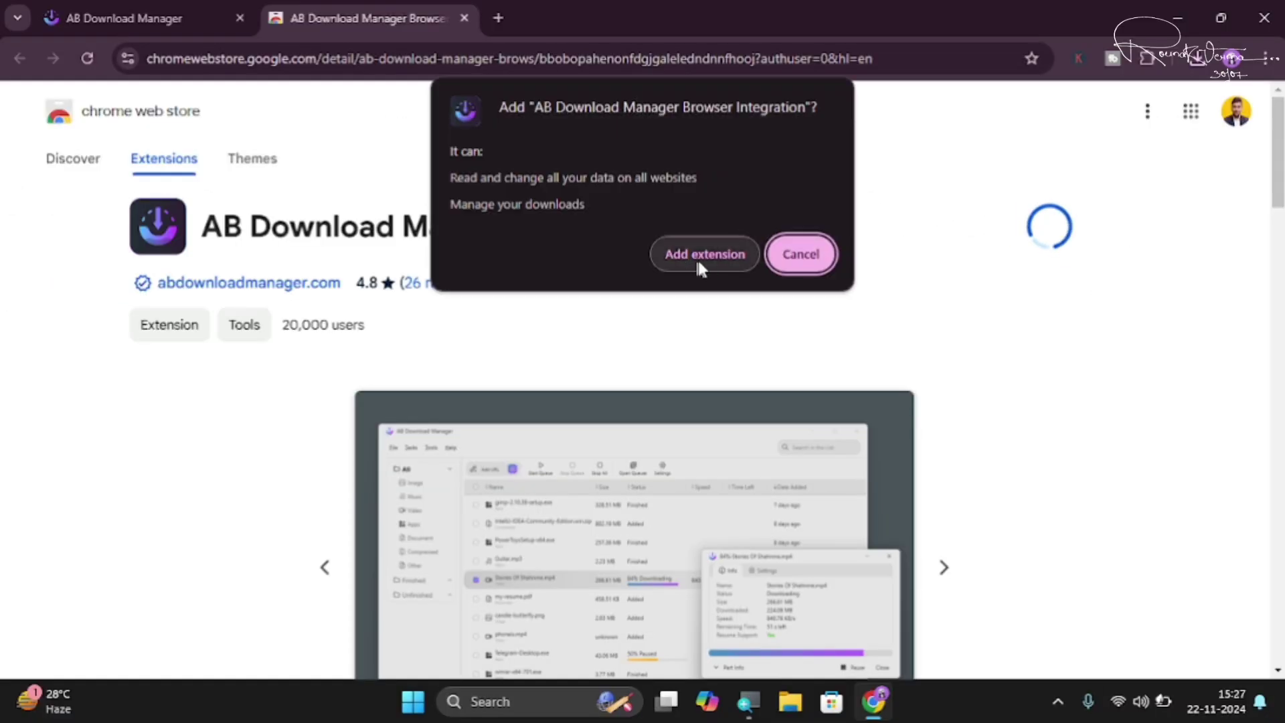
pyautogui.click(669, 254)
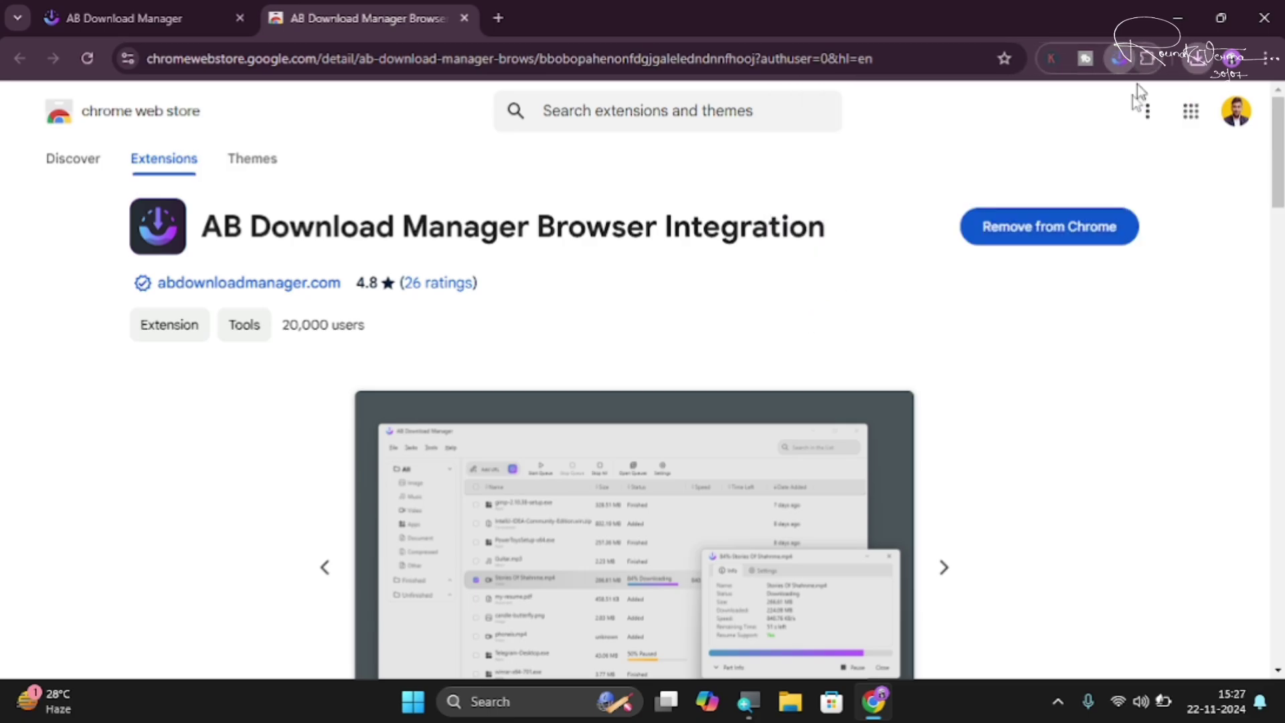
# Pin the AB Download Manager extension to the Chrome toolbar.
pyautogui.click(1147, 58)
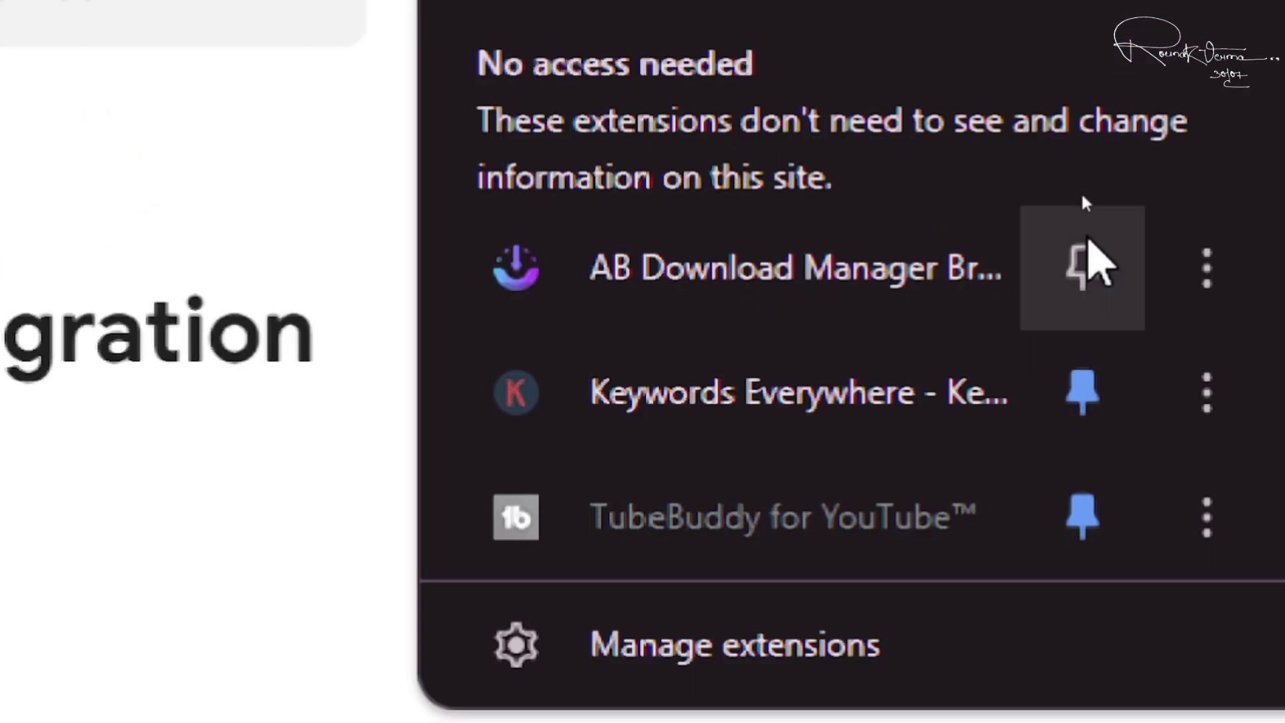
pyautogui.click(1082, 268)
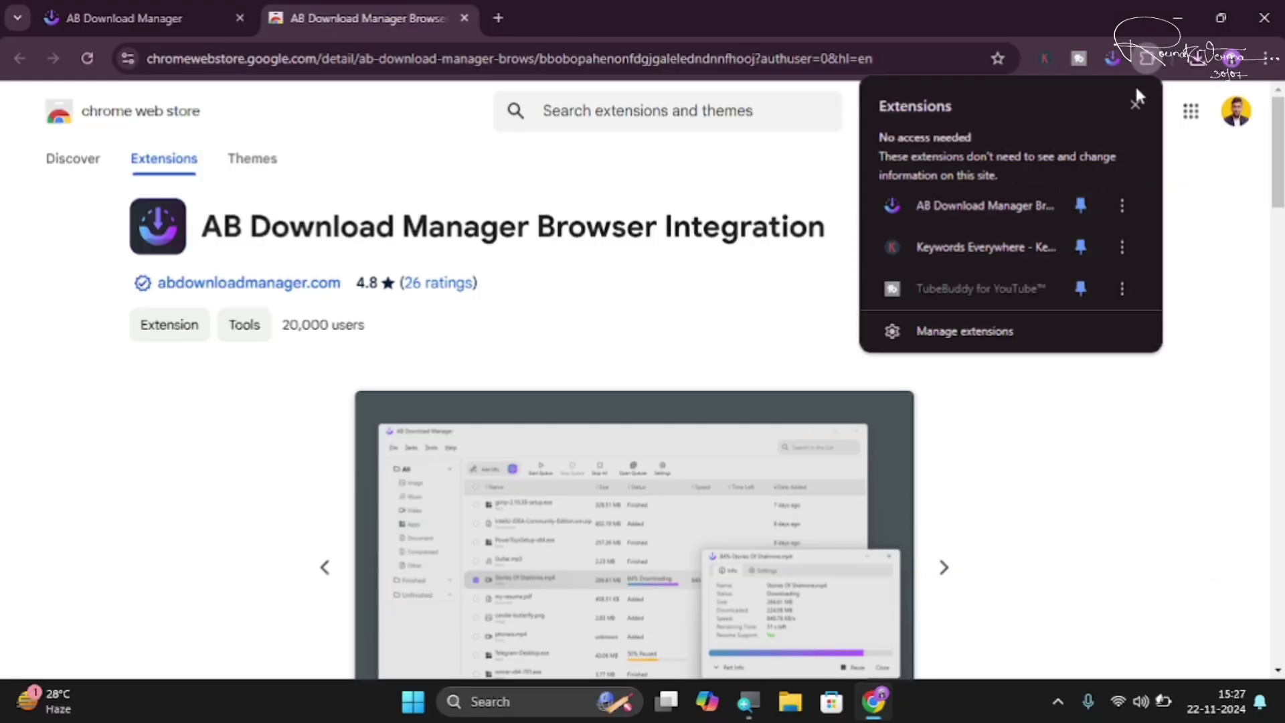
pyautogui.click(1147, 59)
# Minimize the browser and open the Downloads folder in File Explorer.
pyautogui.press('super+Down')
pyautogui.press('super+Down')
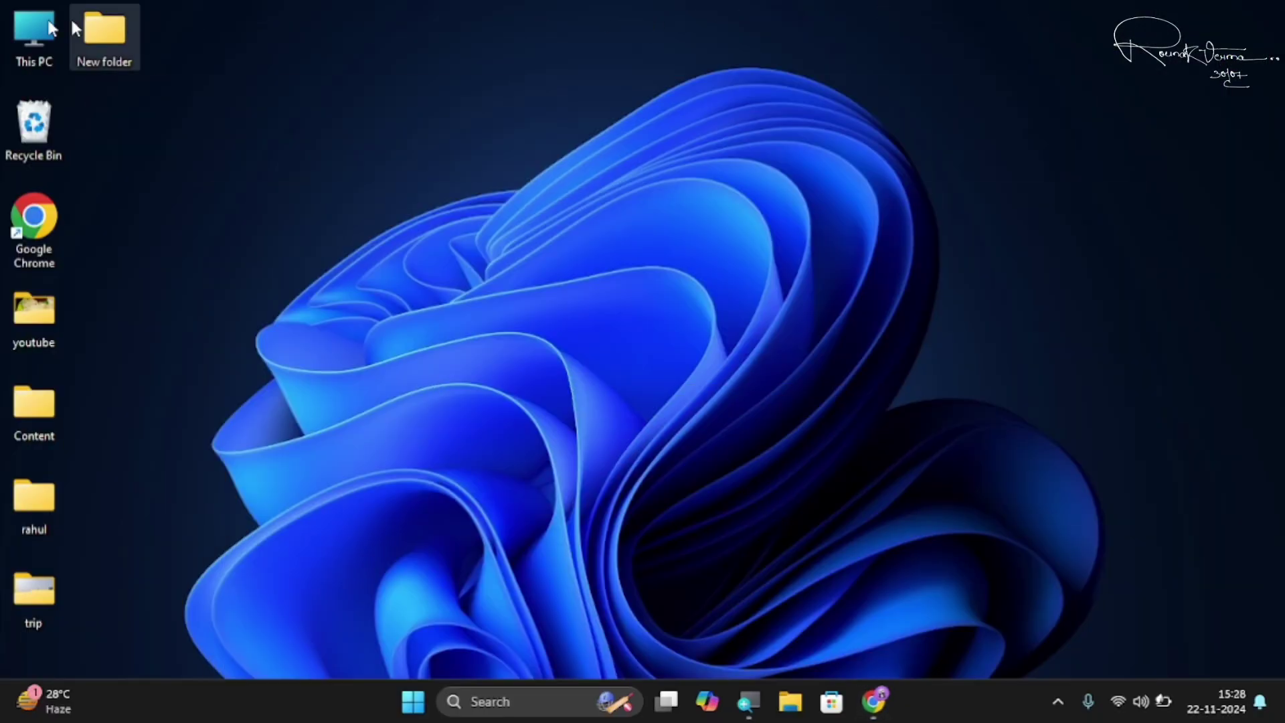
pyautogui.doubleClick(14, 22)
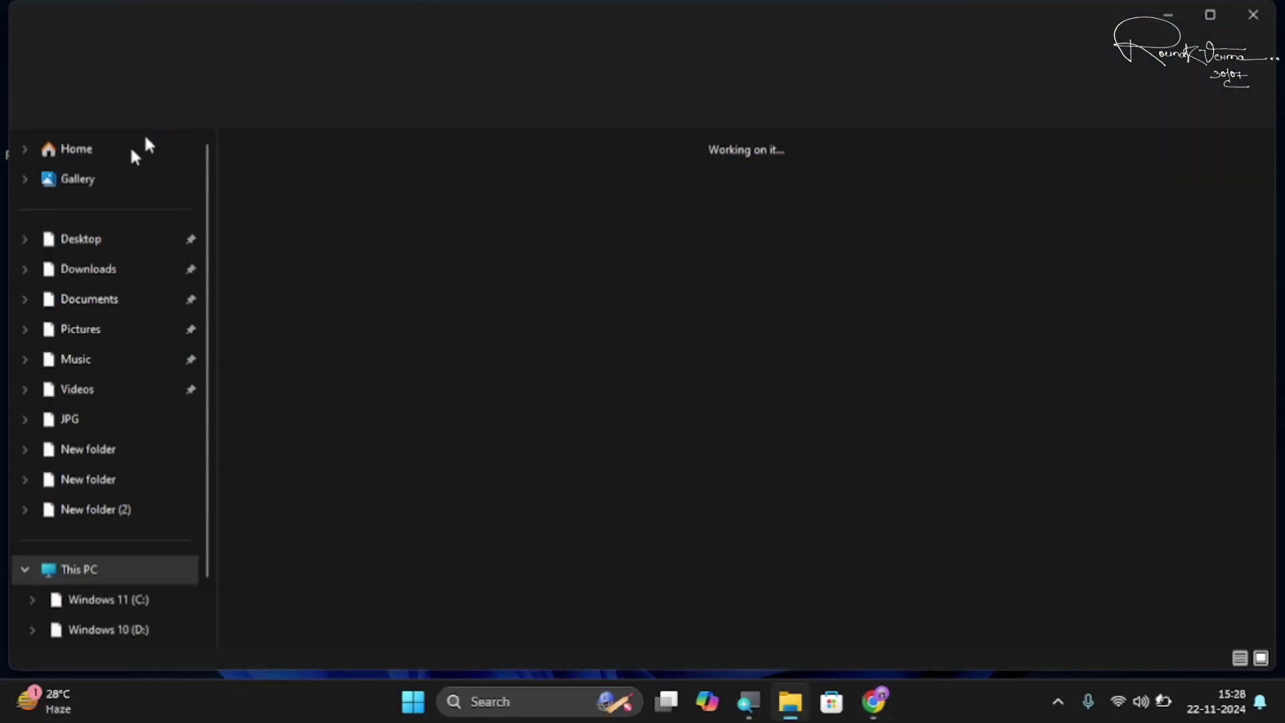
pyautogui.click(71, 271)
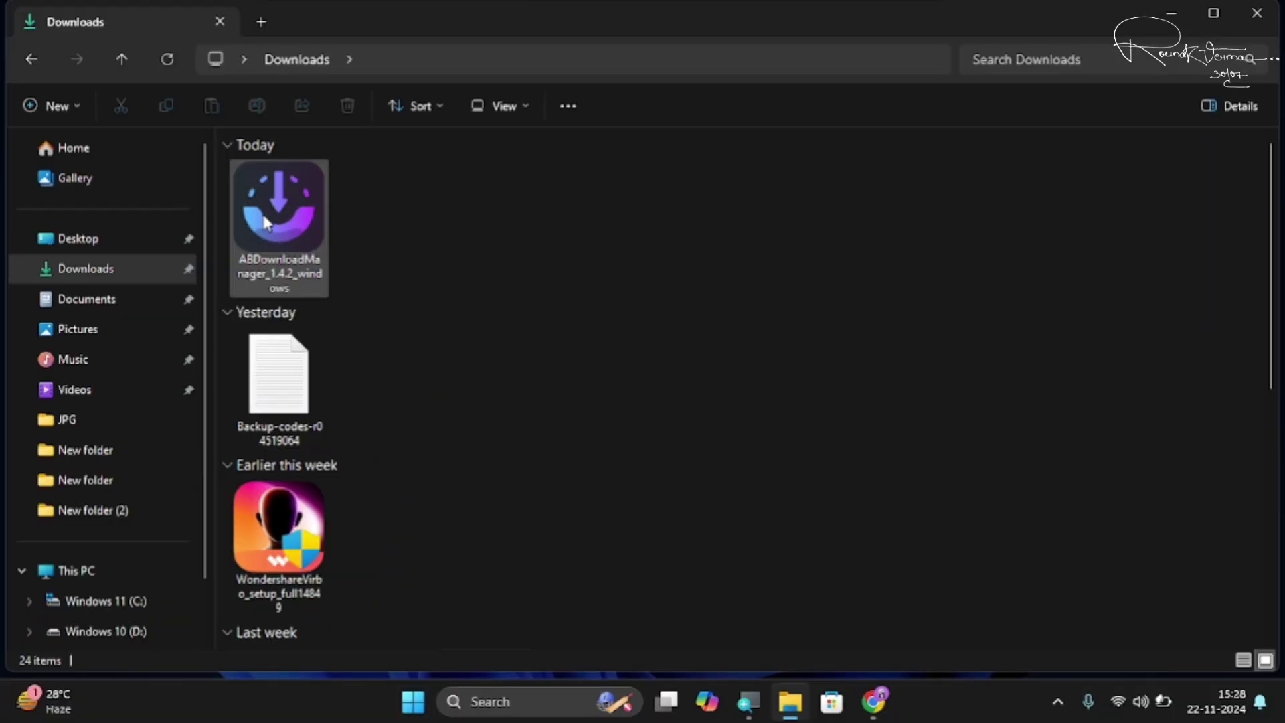
# Run the ABDownloadManager_1.4.2_windows installer and allow it past the SmartScreen block.
pyautogui.rightClick(265, 223)
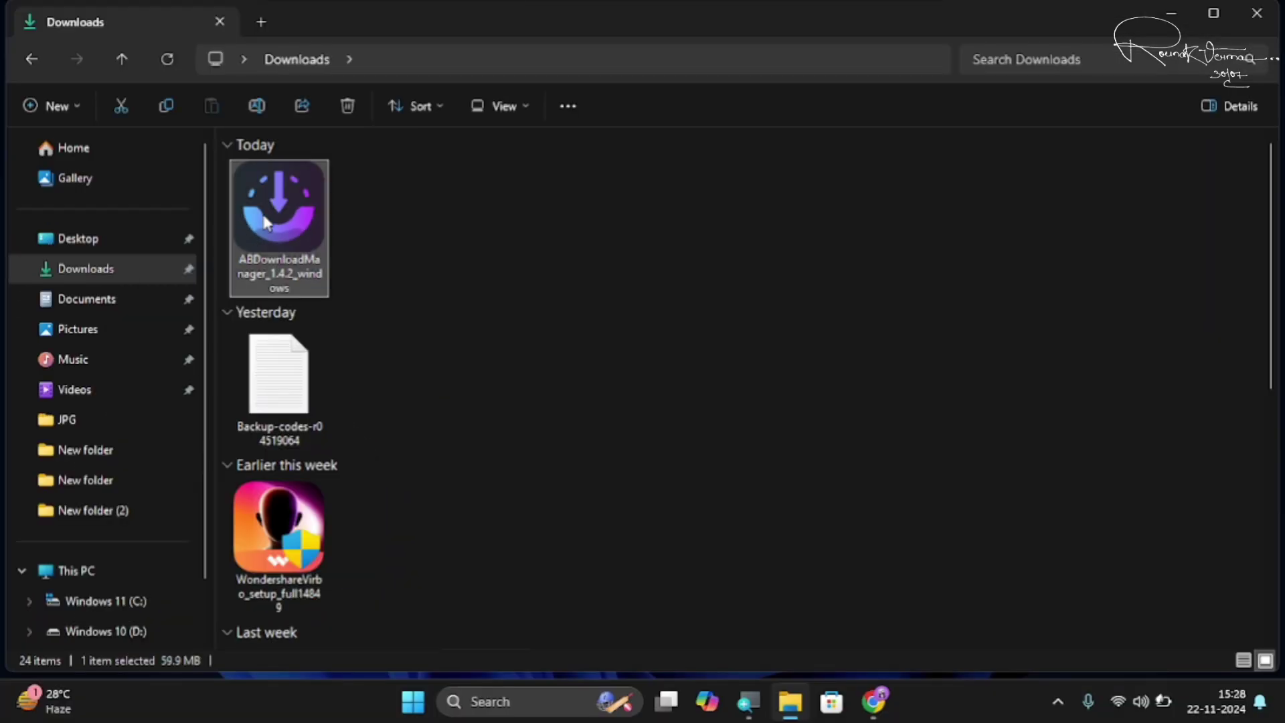
pyautogui.click(311, 341)
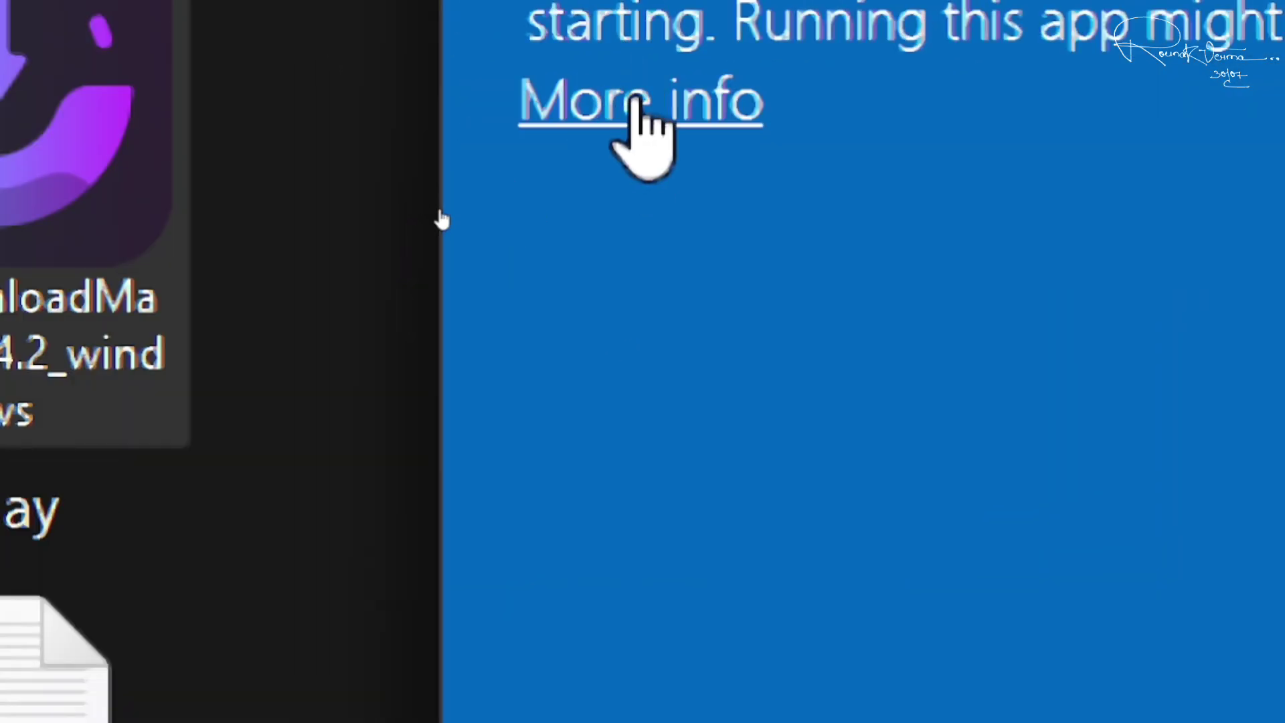
pyautogui.click(464, 198)
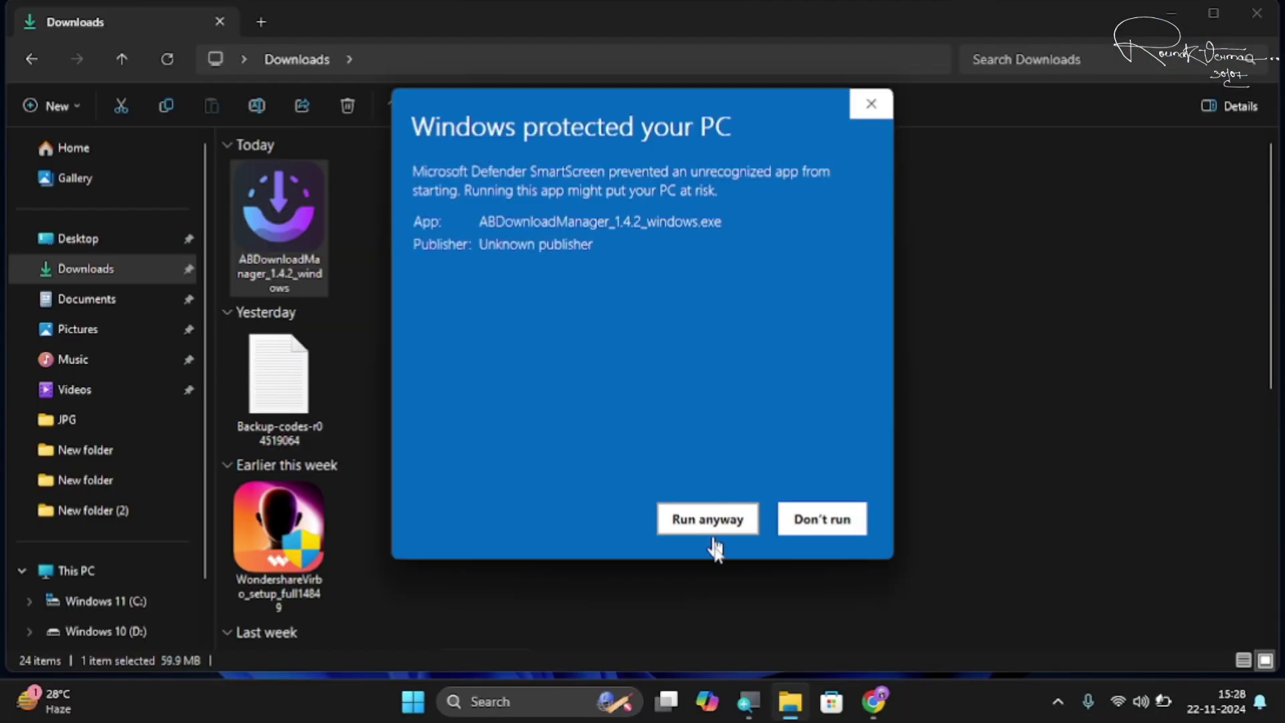
pyautogui.click(712, 529)
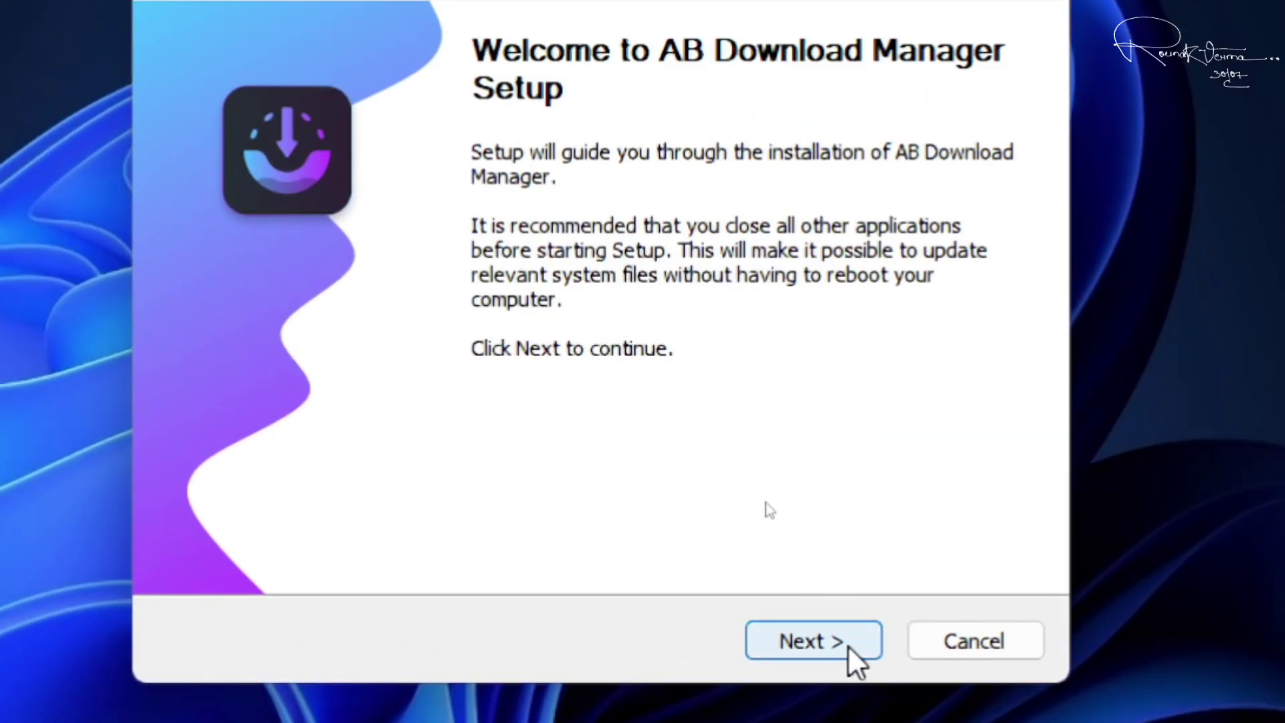
# Accept the license agreement and install AB Download Manager with the Start Menu and Desktop Shortcut components.
pyautogui.click(847, 643)
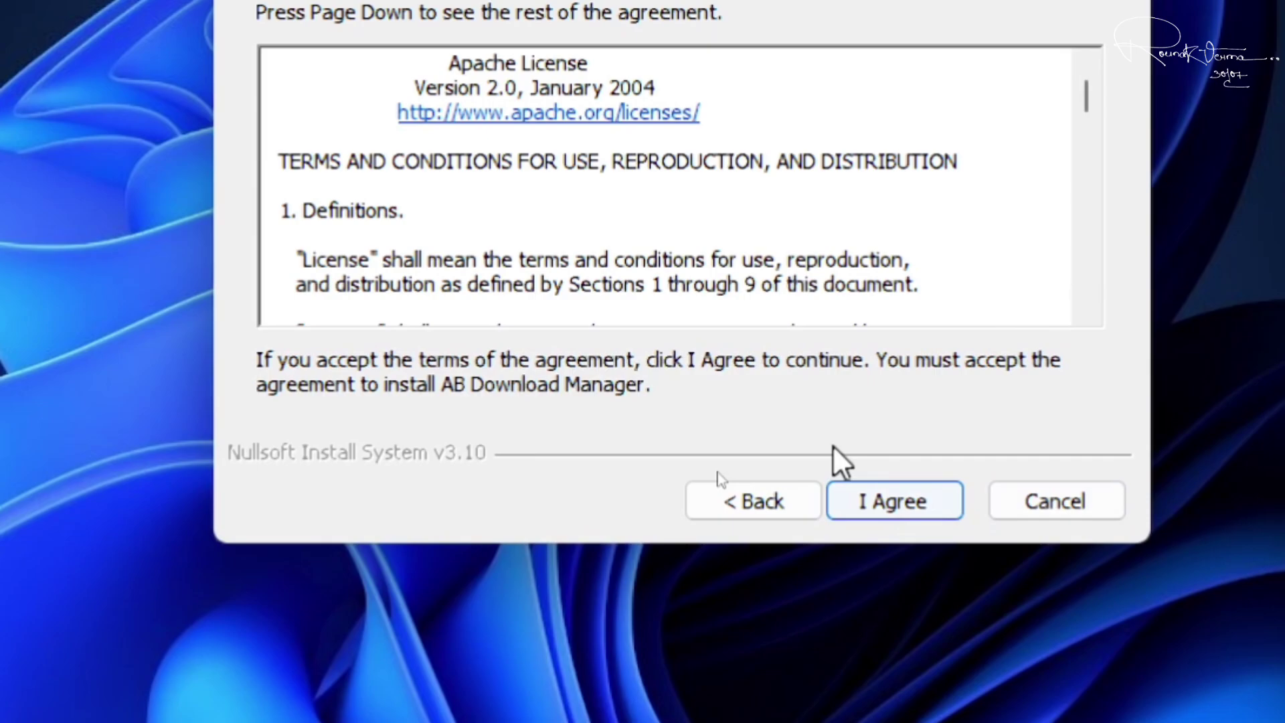
pyautogui.click(852, 503)
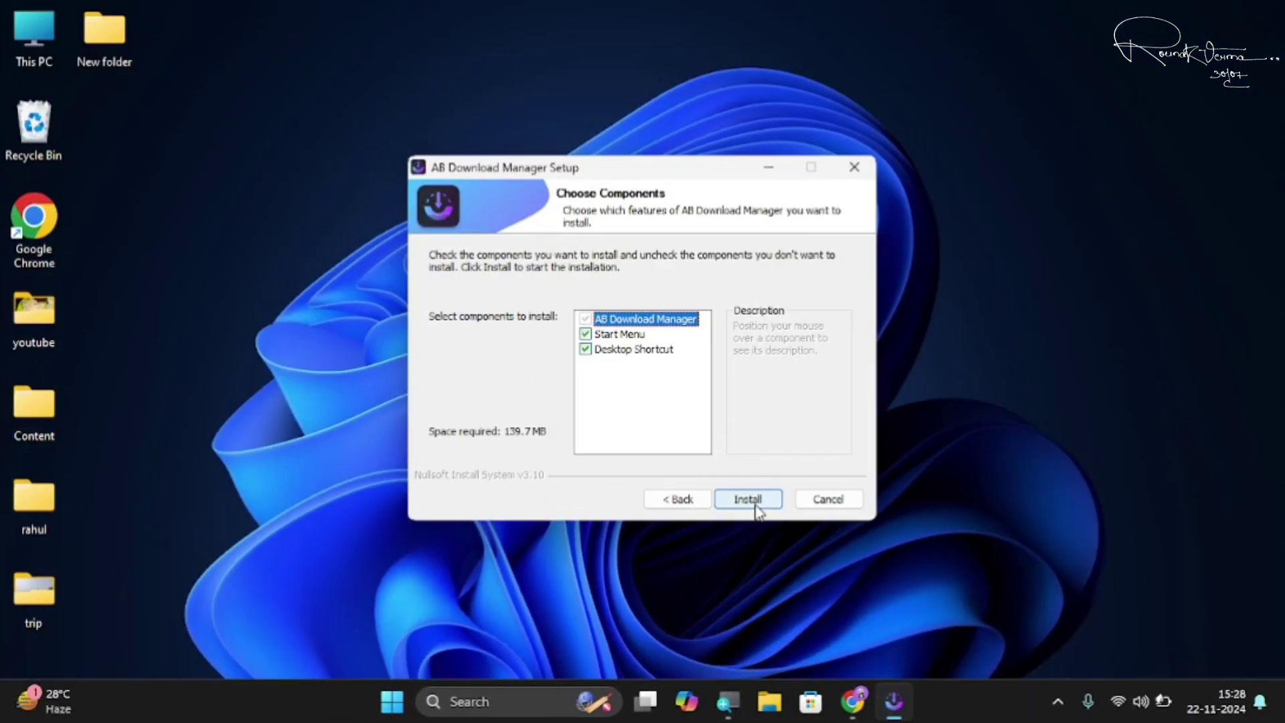
pyautogui.click(754, 504)
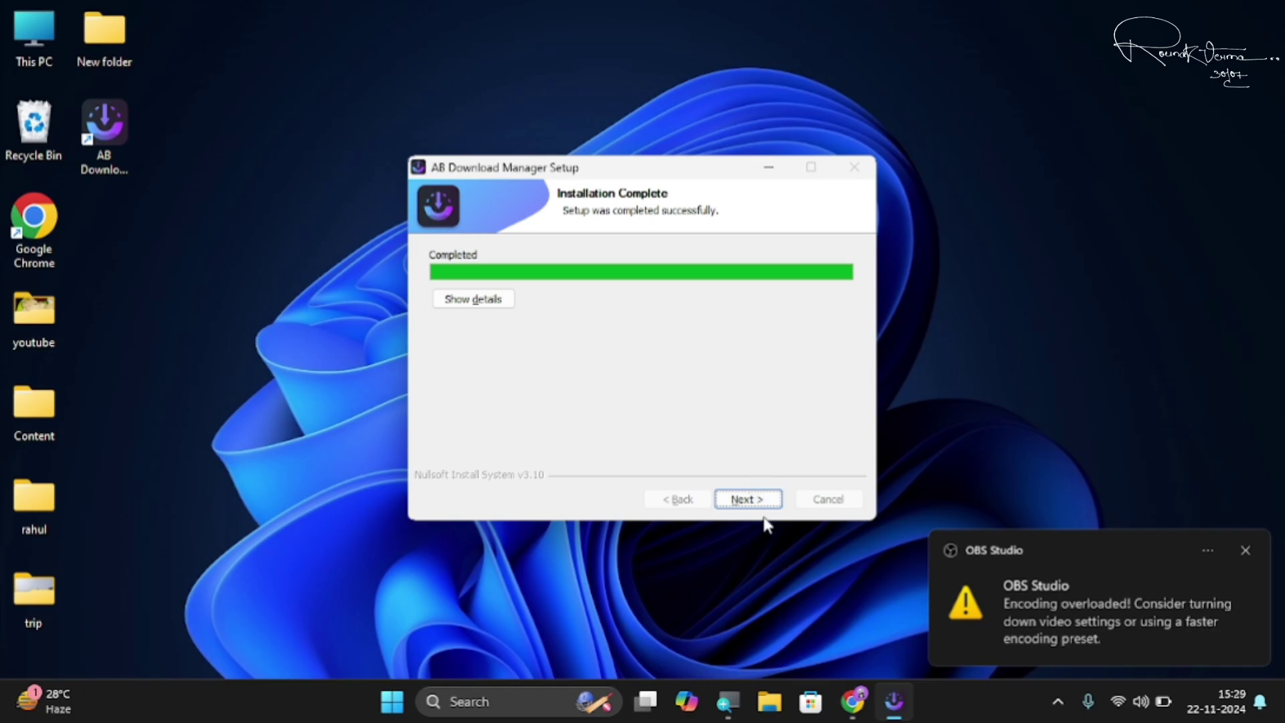
# Finish the setup with Run AB Download Manager enabled, dismiss the OBS Studio notification, and open the app from its desktop shortcut.
pyautogui.click(765, 501)
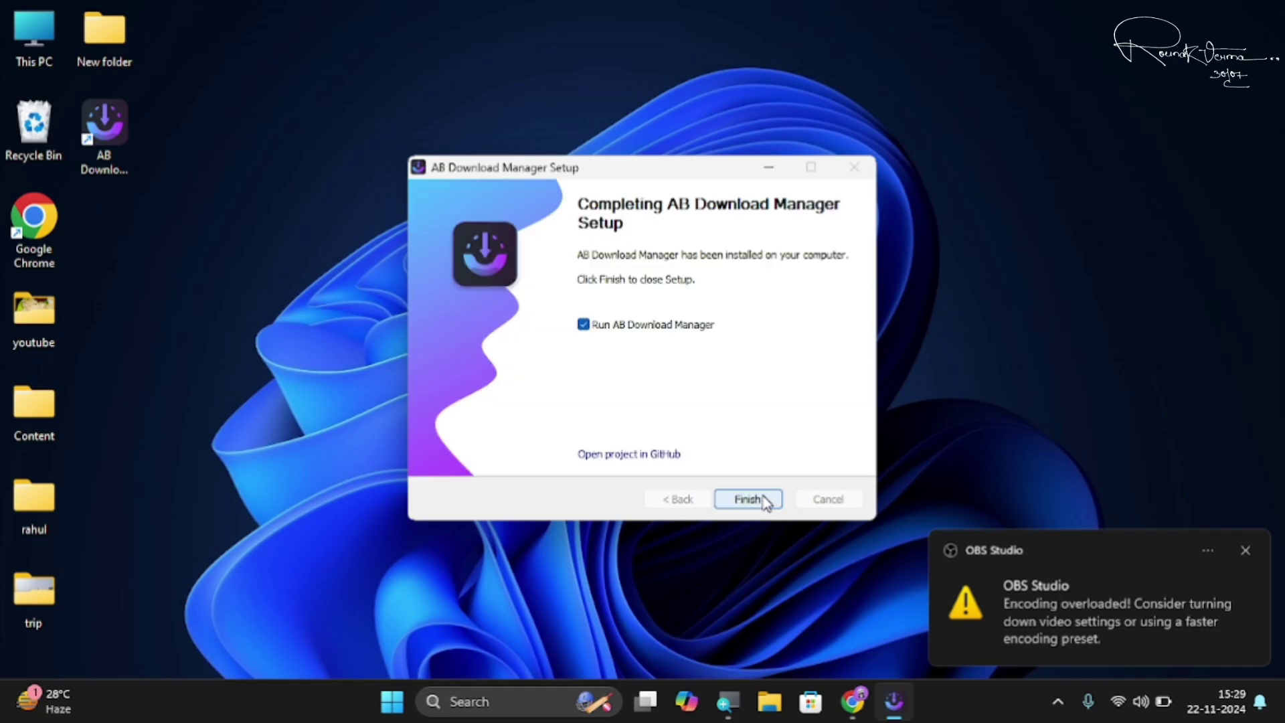
pyautogui.click(765, 501)
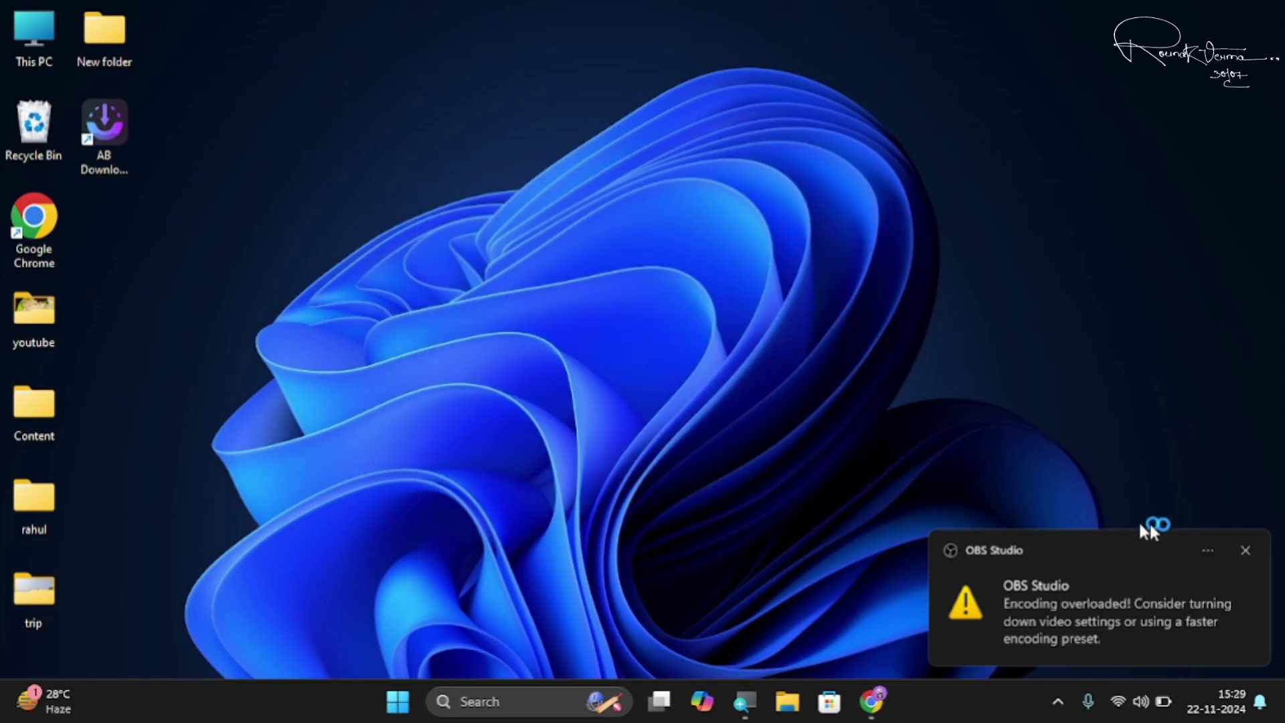
pyautogui.click(1244, 551)
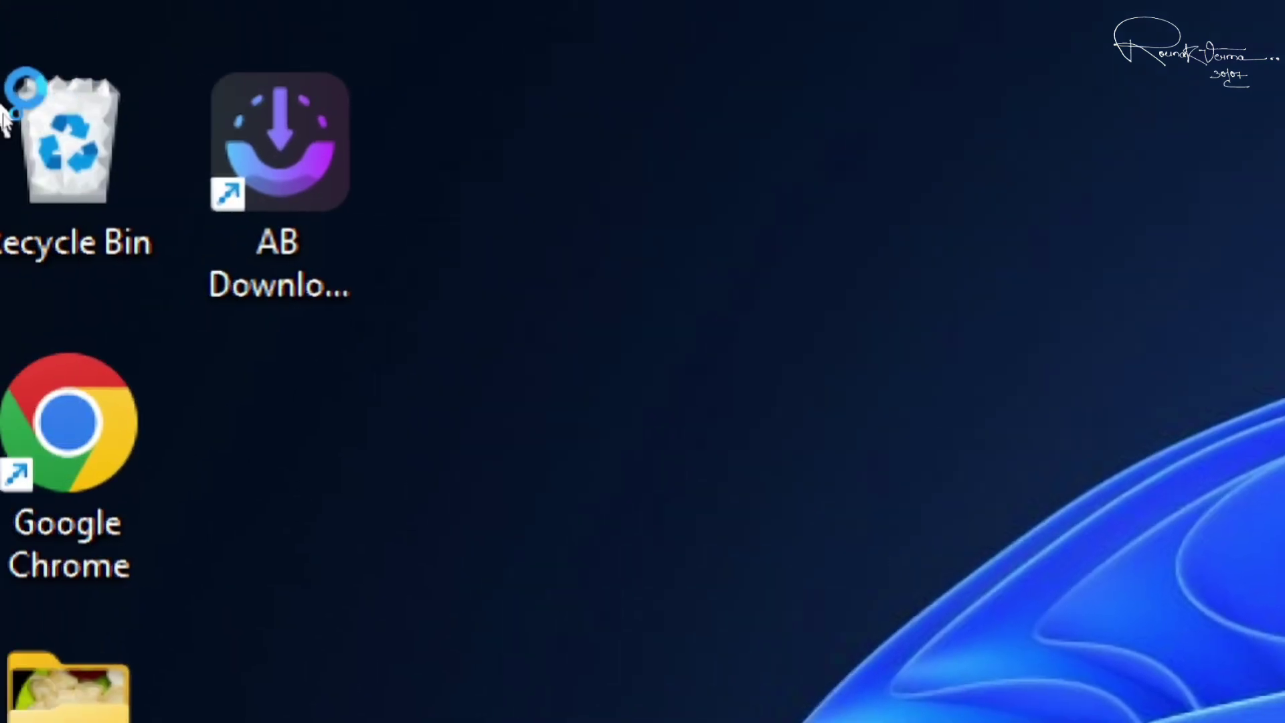
pyautogui.doubleClick(92, 119)
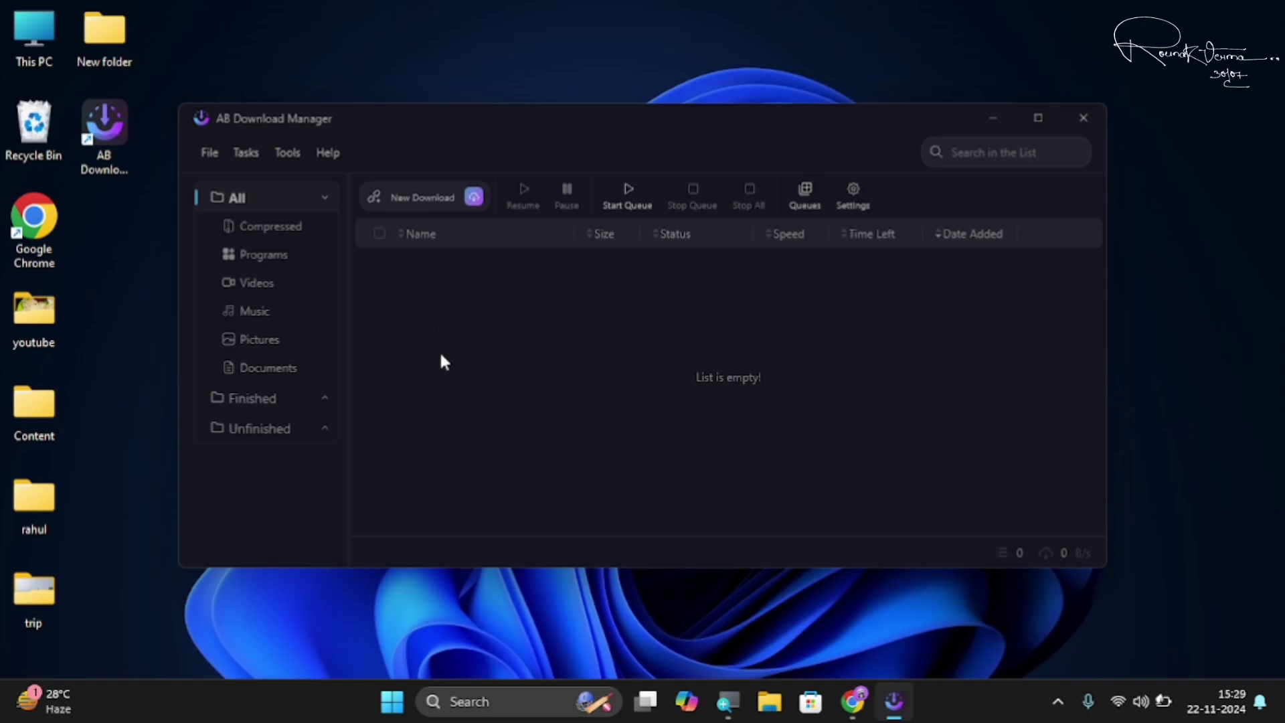
# Examine the new-download form and the available file, queue, deletion and browser integration commands.
pyautogui.click(206, 160)
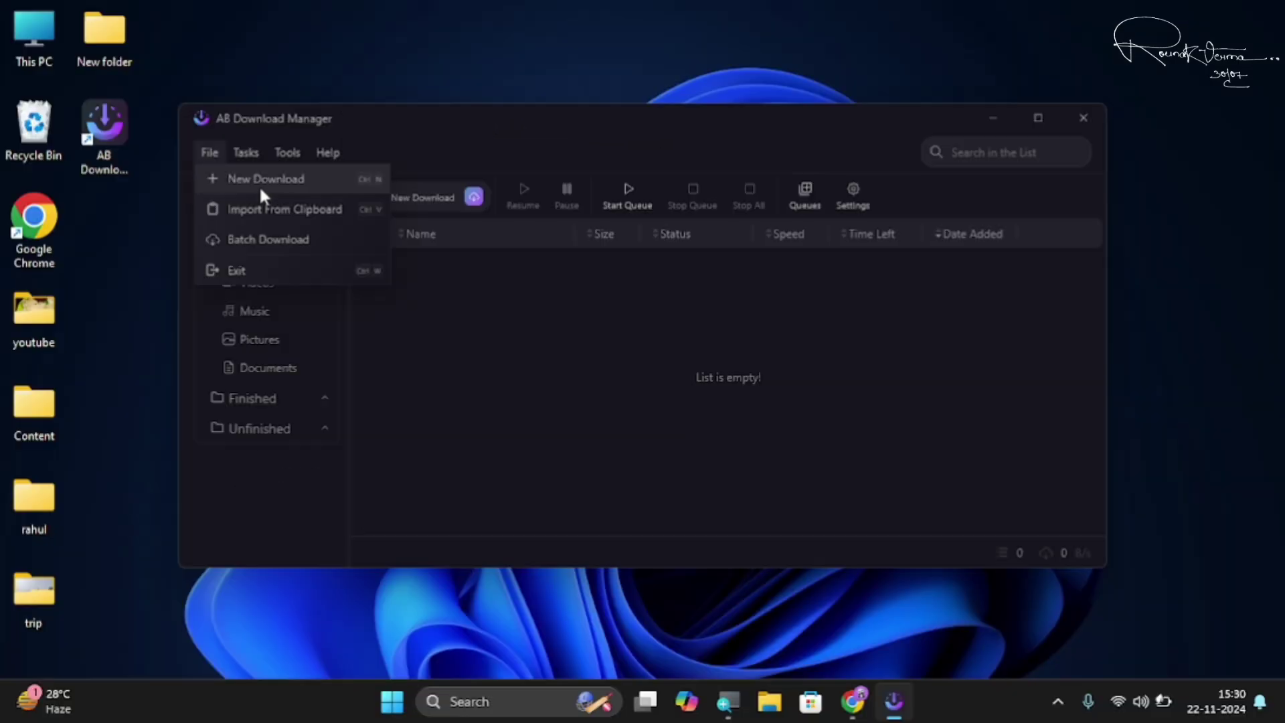
pyautogui.click(262, 194)
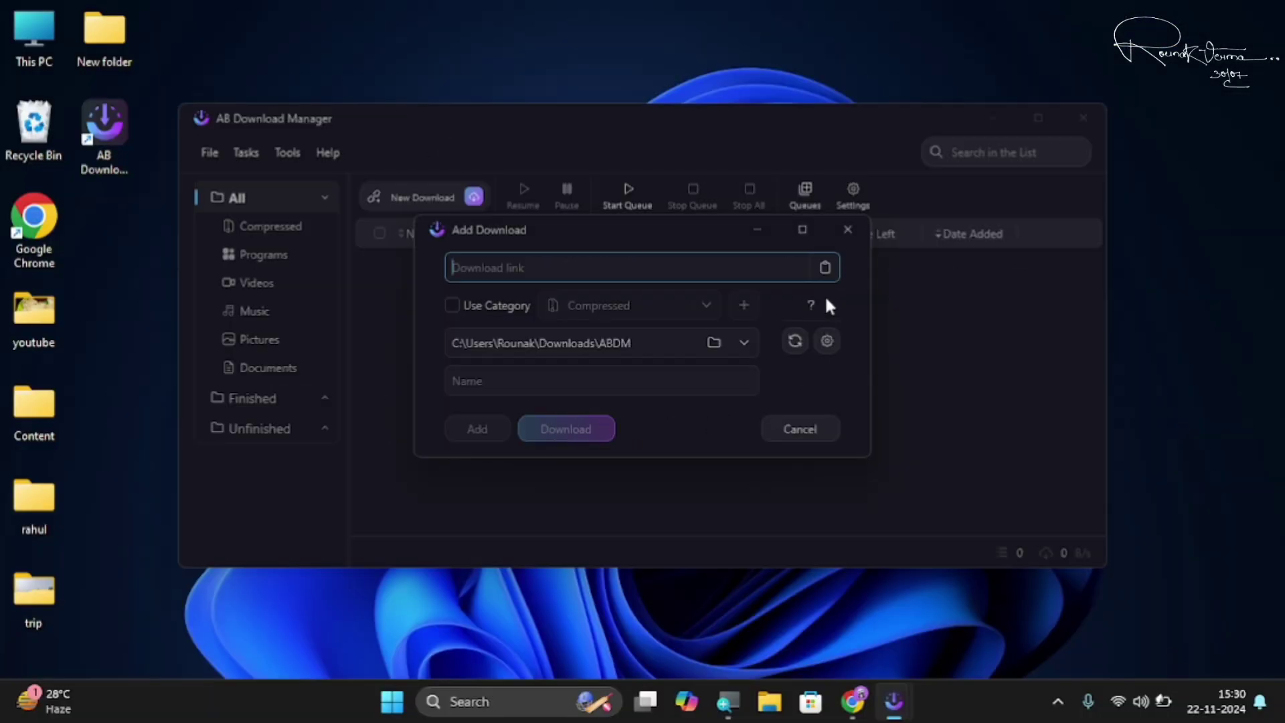
pyautogui.click(847, 228)
pyautogui.click(209, 152)
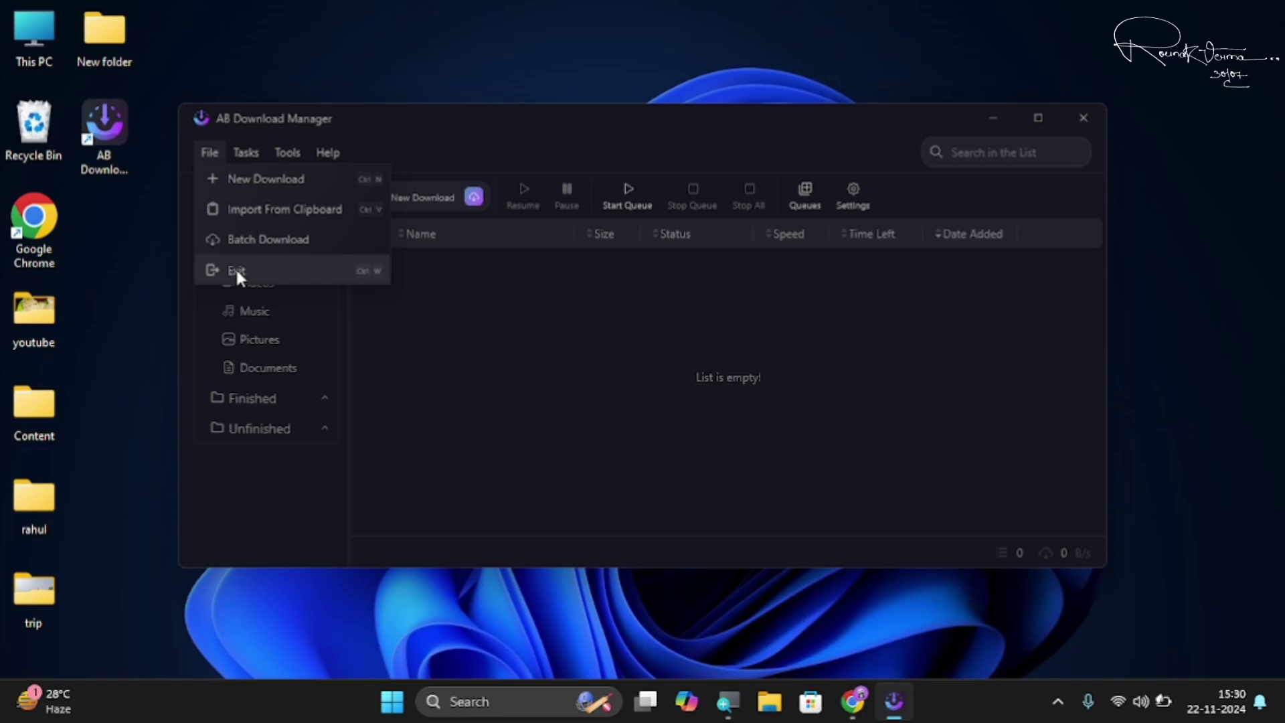
pyautogui.click(259, 161)
pyautogui.click(258, 158)
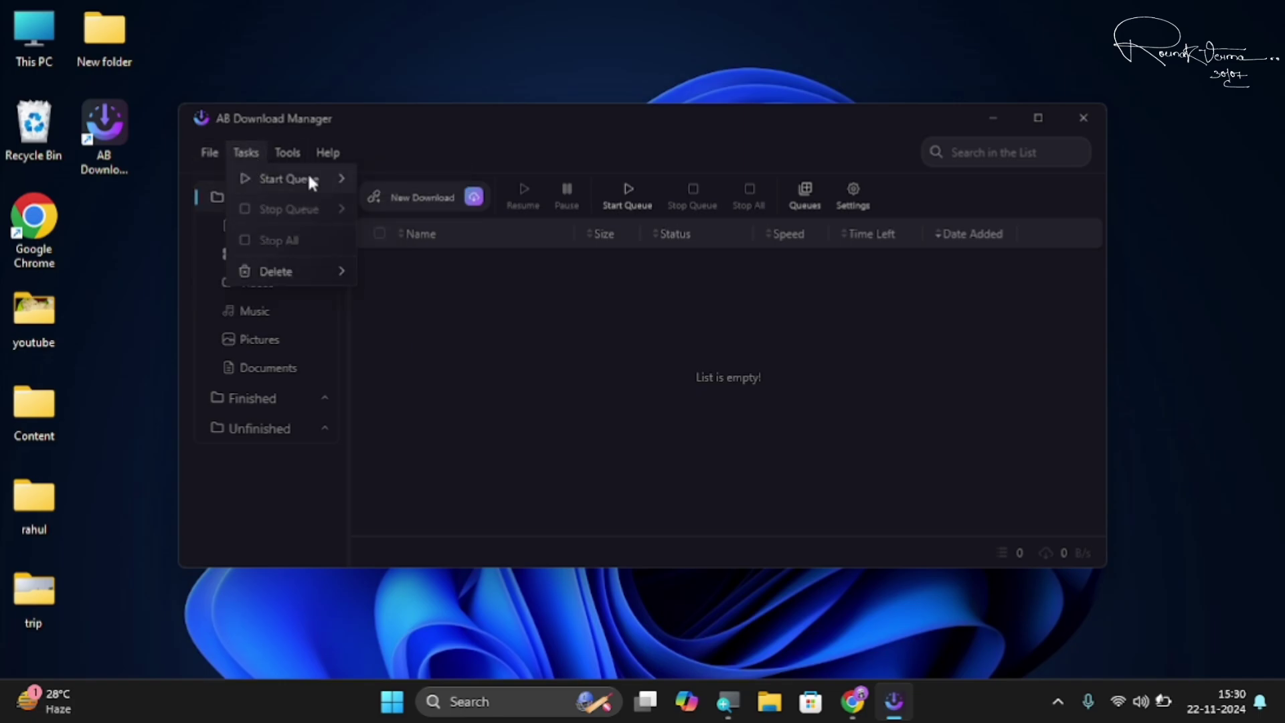
pyautogui.moveTo(309, 182)
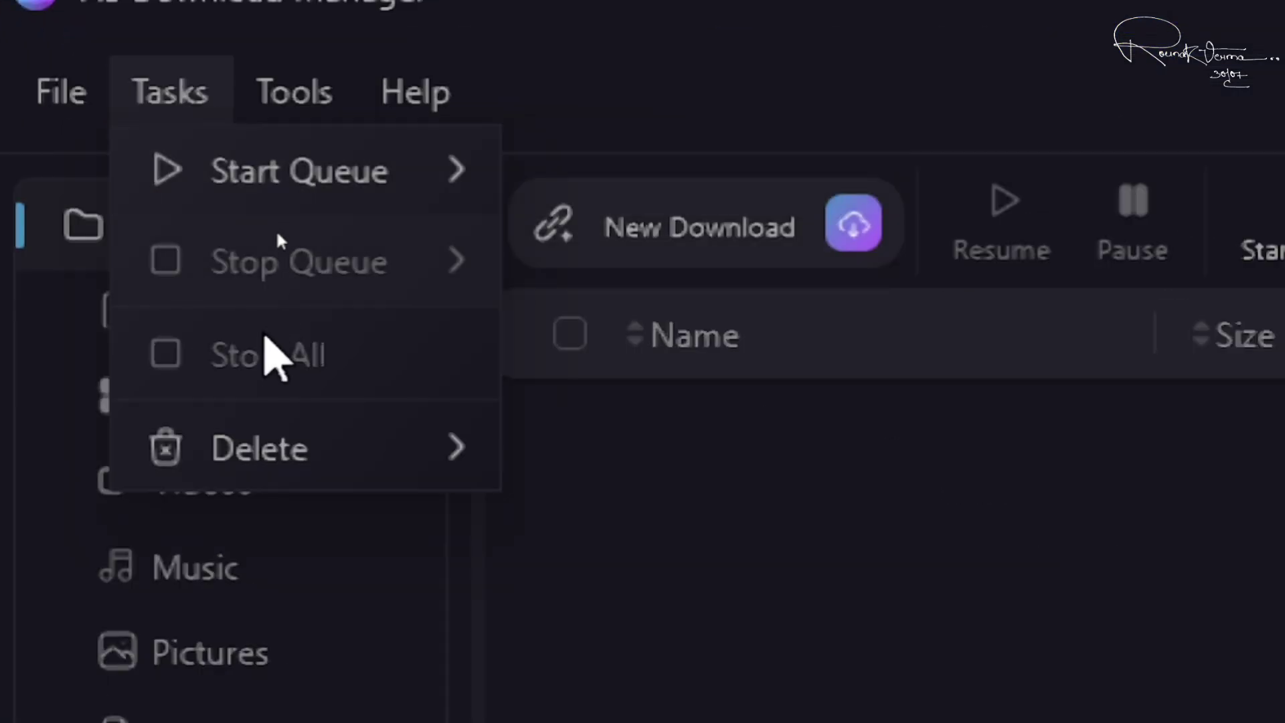
pyautogui.moveTo(277, 277)
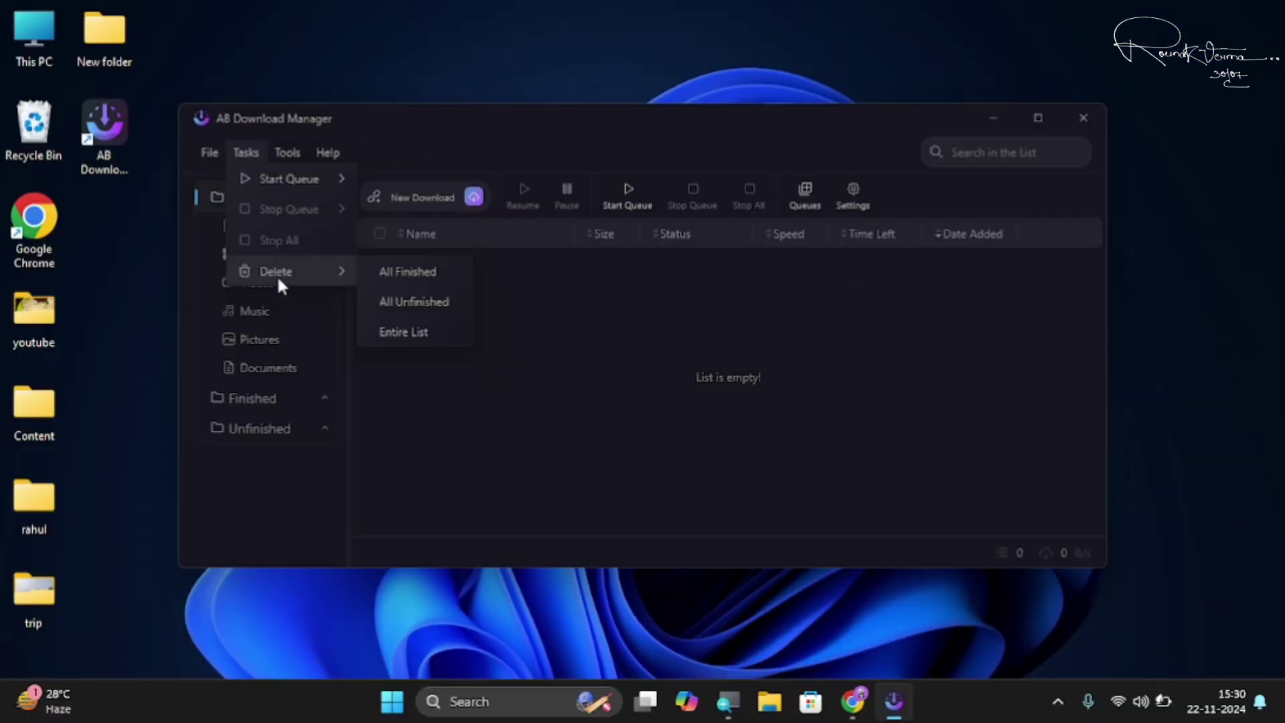
pyautogui.click(301, 154)
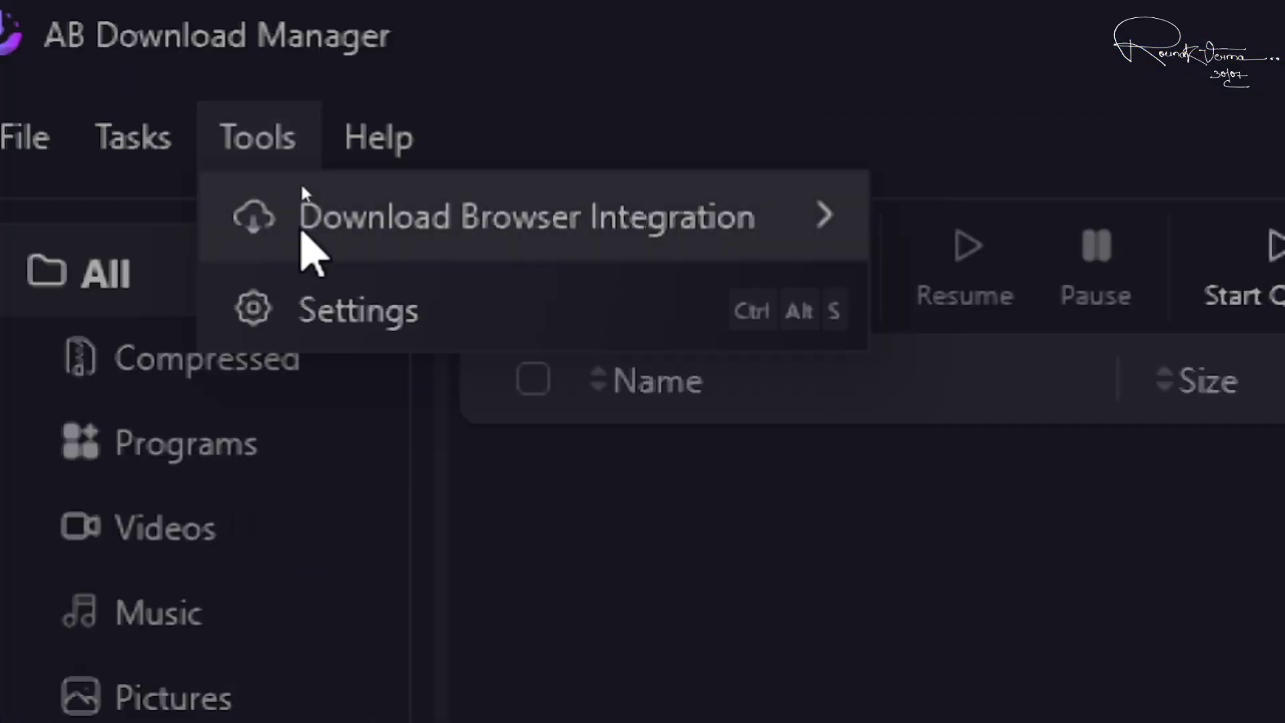
pyautogui.moveTo(316, 187)
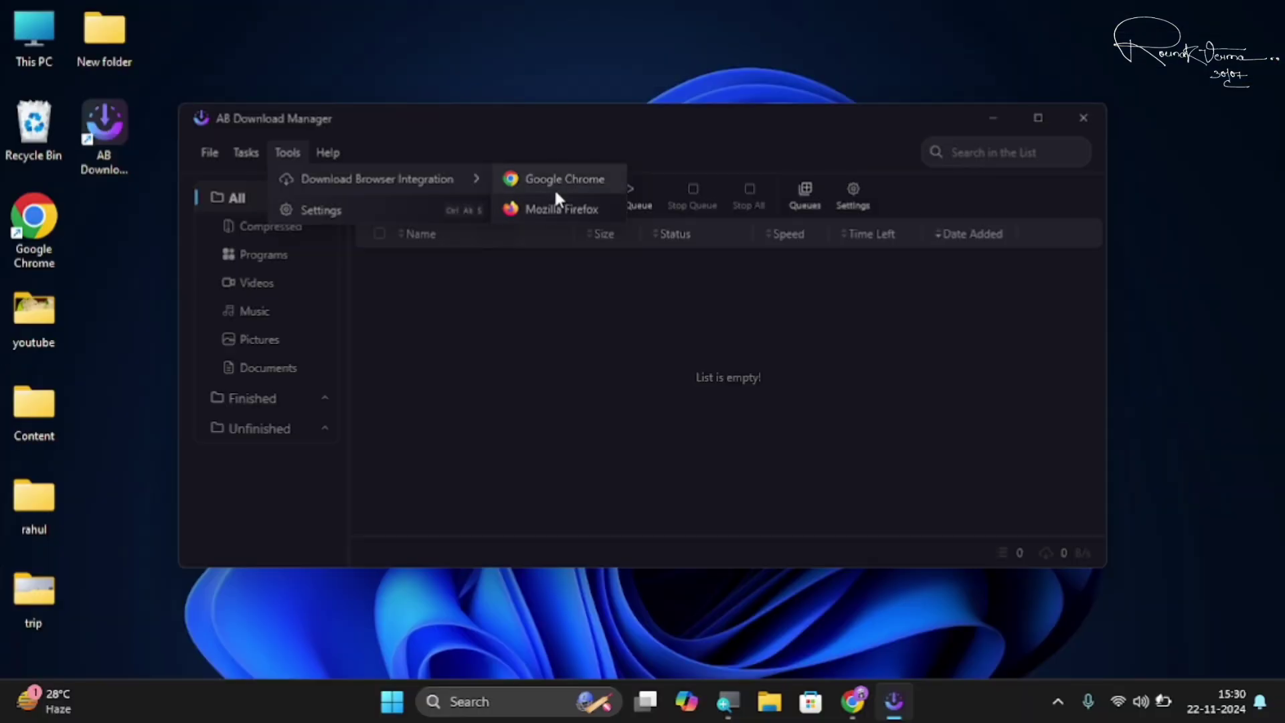
# Try the Light theme in the application settings and switch back to Dark.
pyautogui.click(321, 211)
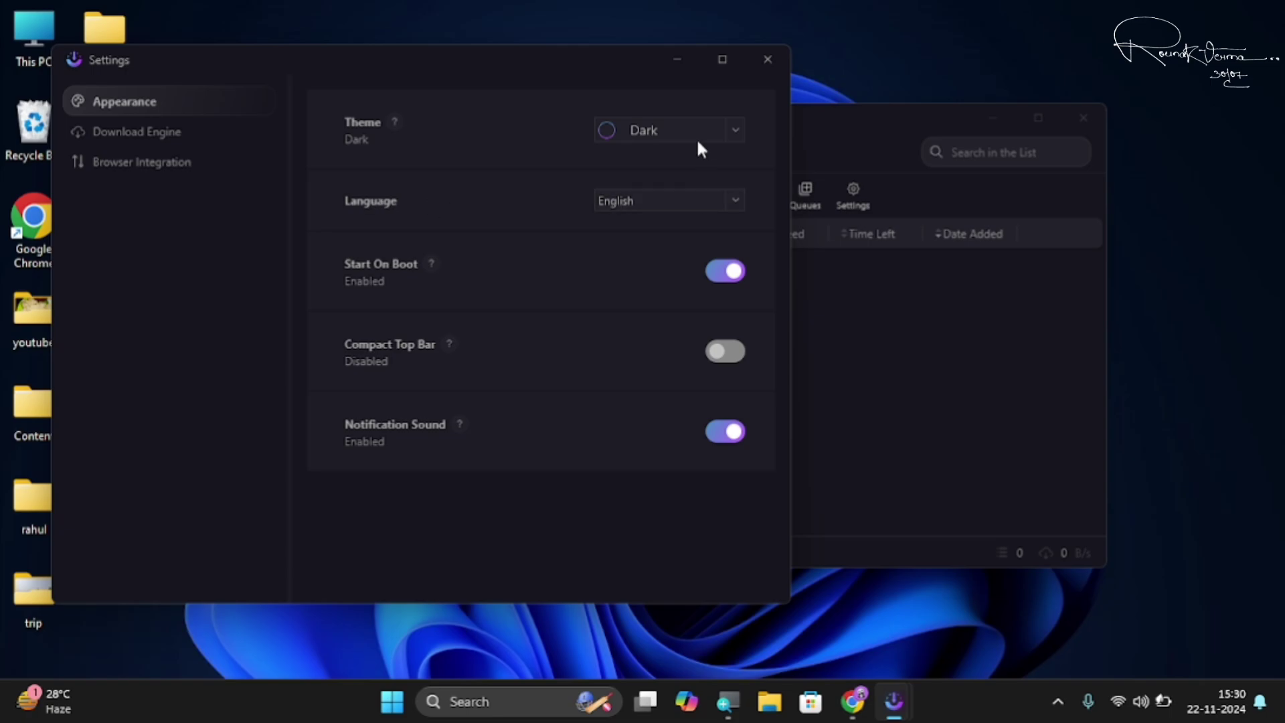
pyautogui.click(740, 128)
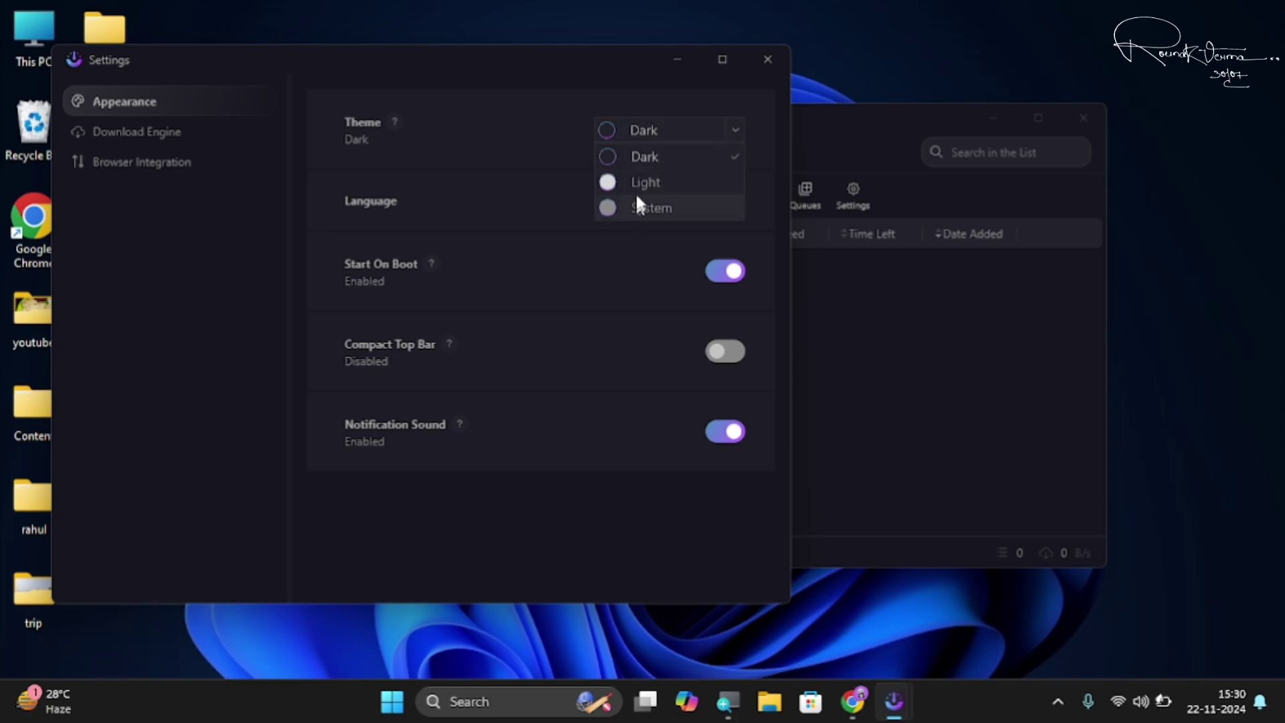
pyautogui.click(609, 154)
pyautogui.click(713, 132)
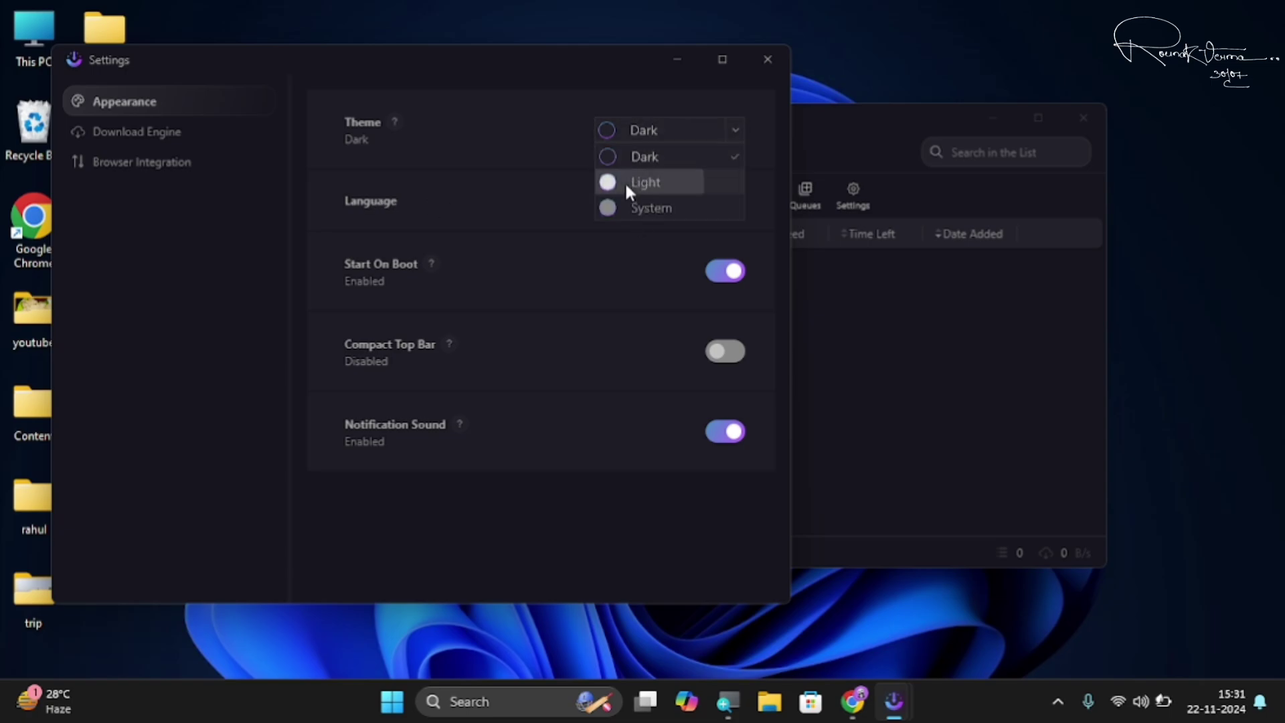
pyautogui.click(624, 180)
pyautogui.click(708, 133)
pyautogui.click(647, 159)
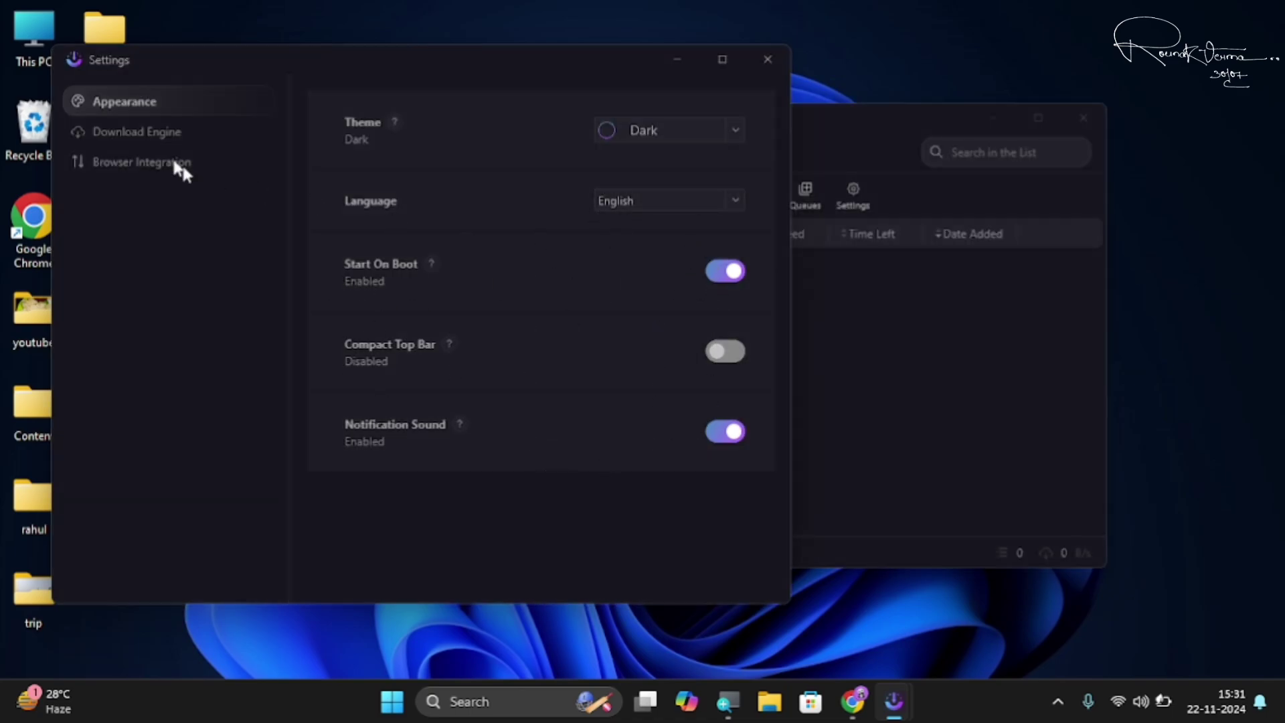
# Review the Download Engine settings from the default download folder through sparse file allocation, and close the settings.
pyautogui.click(137, 131)
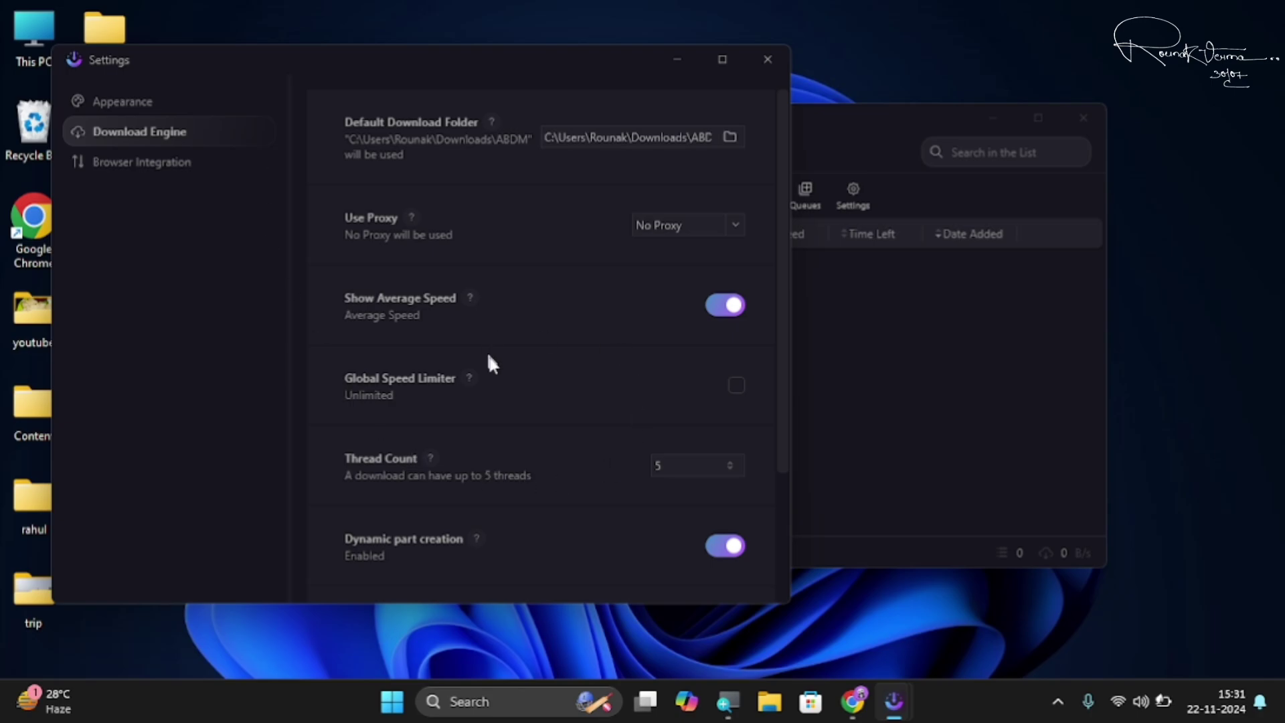
pyautogui.scroll(-2, 581, 287)
pyautogui.scroll(2, 560, 336)
pyautogui.scroll(-2, 573, 372)
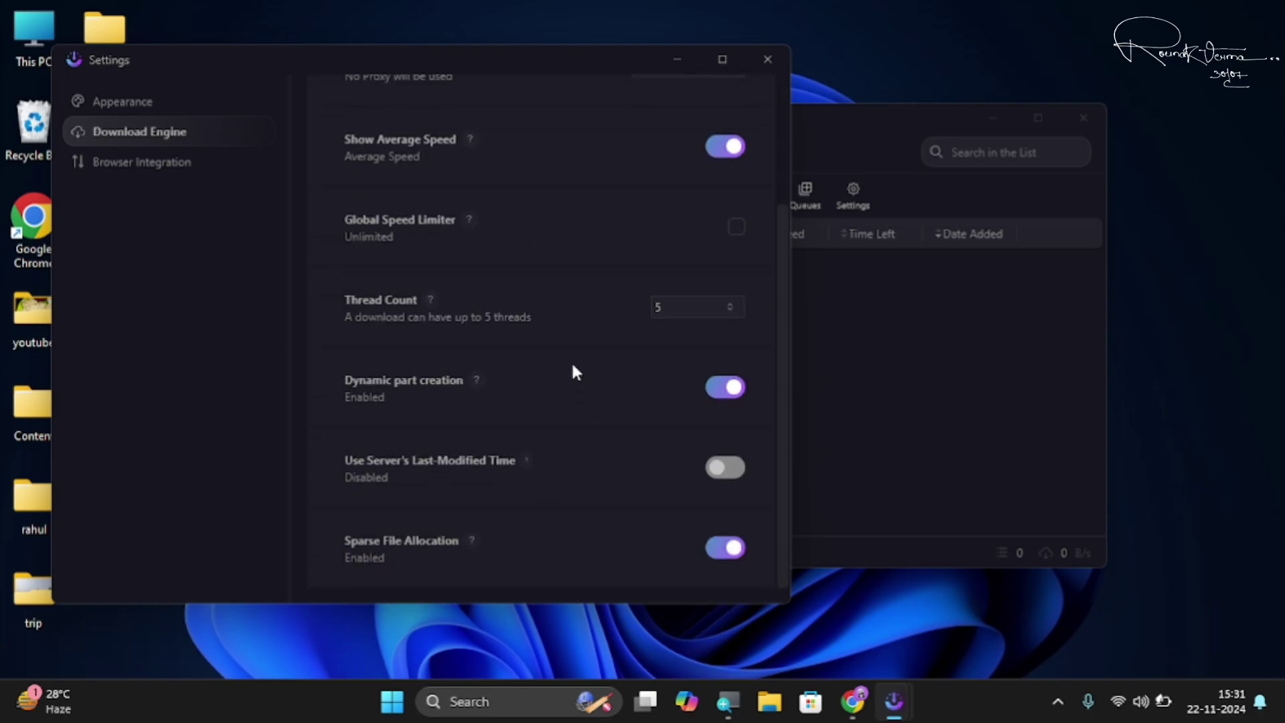
pyautogui.click(765, 75)
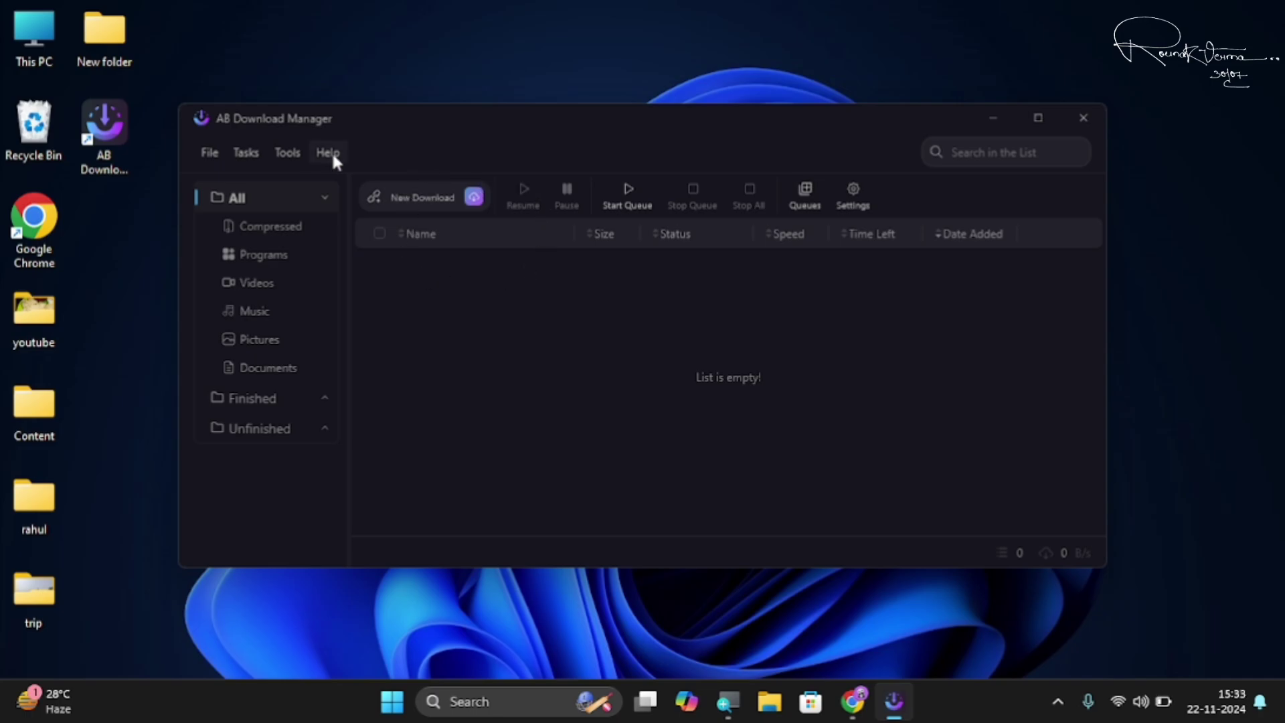
# Check the help and support options and close the AB Download Manager window.
pyautogui.click(333, 156)
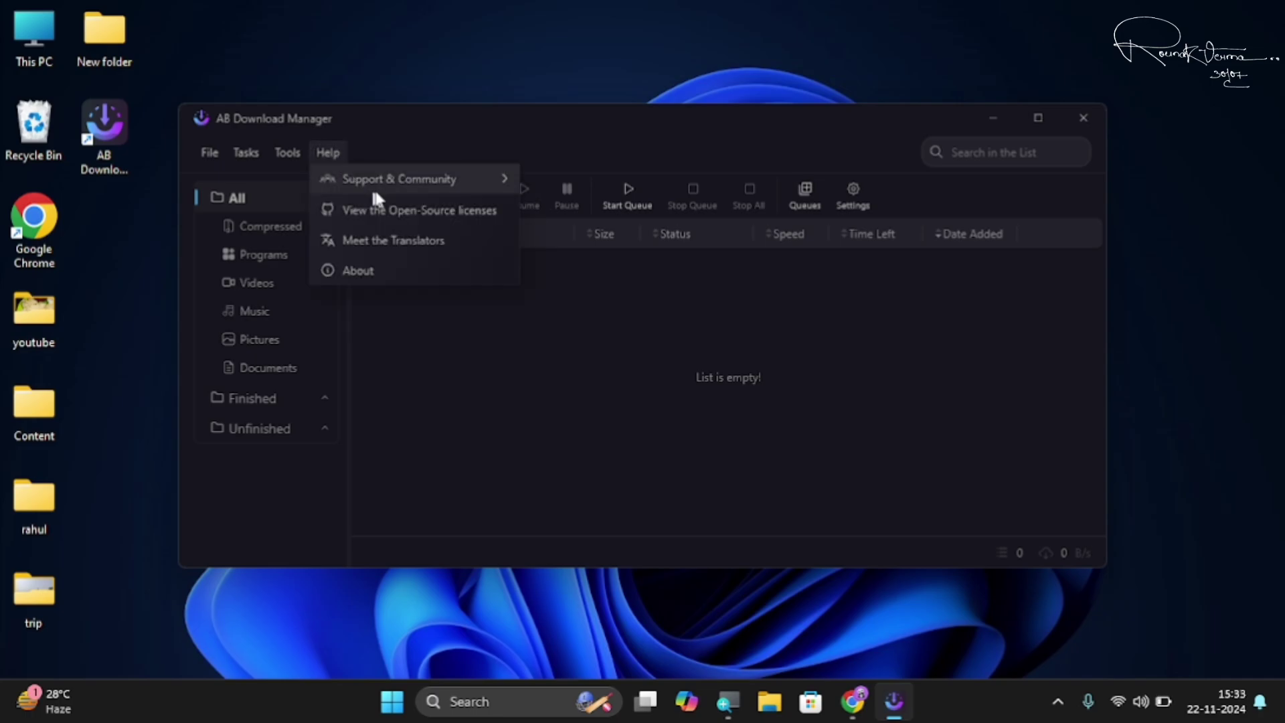
pyautogui.moveTo(436, 186)
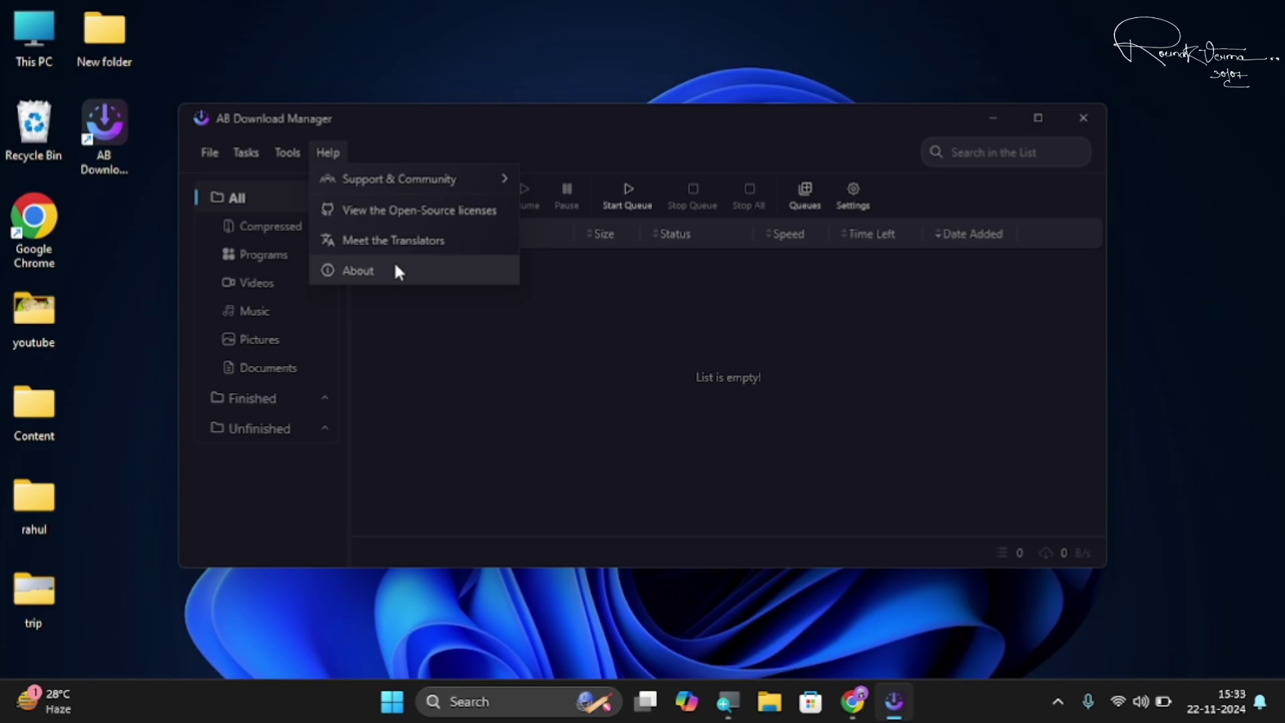
pyautogui.click(647, 329)
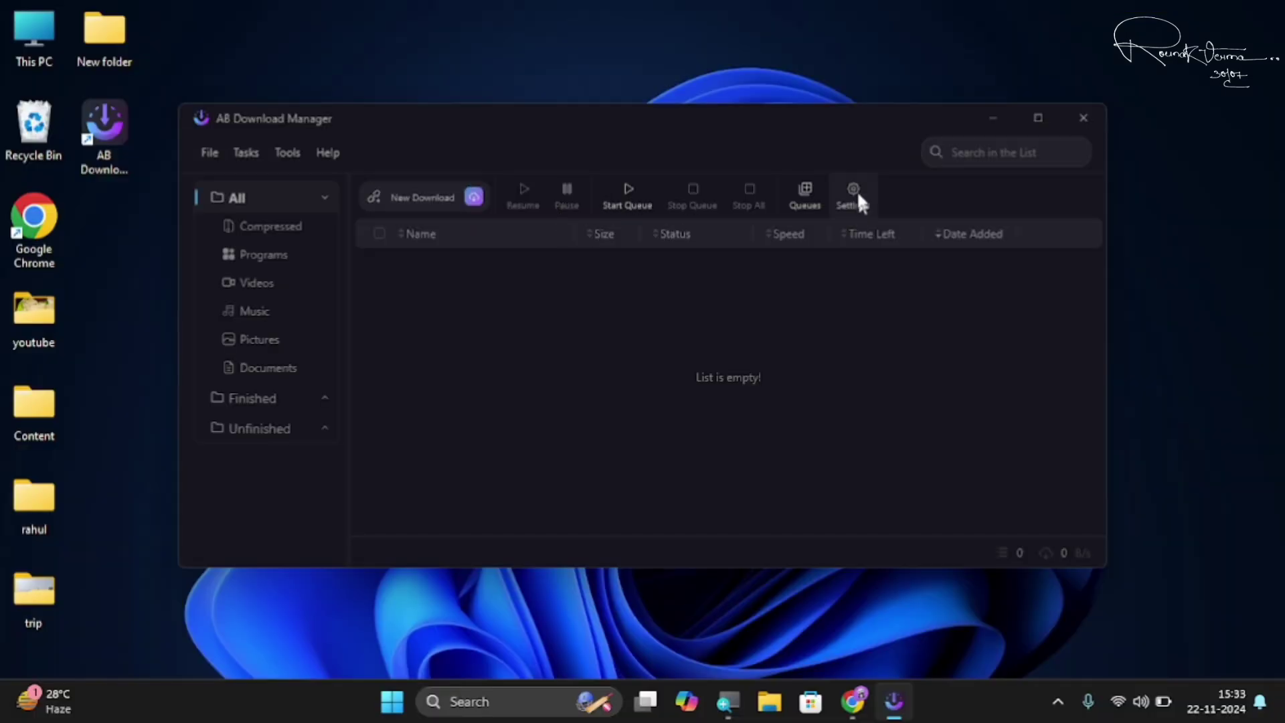
pyautogui.click(1084, 124)
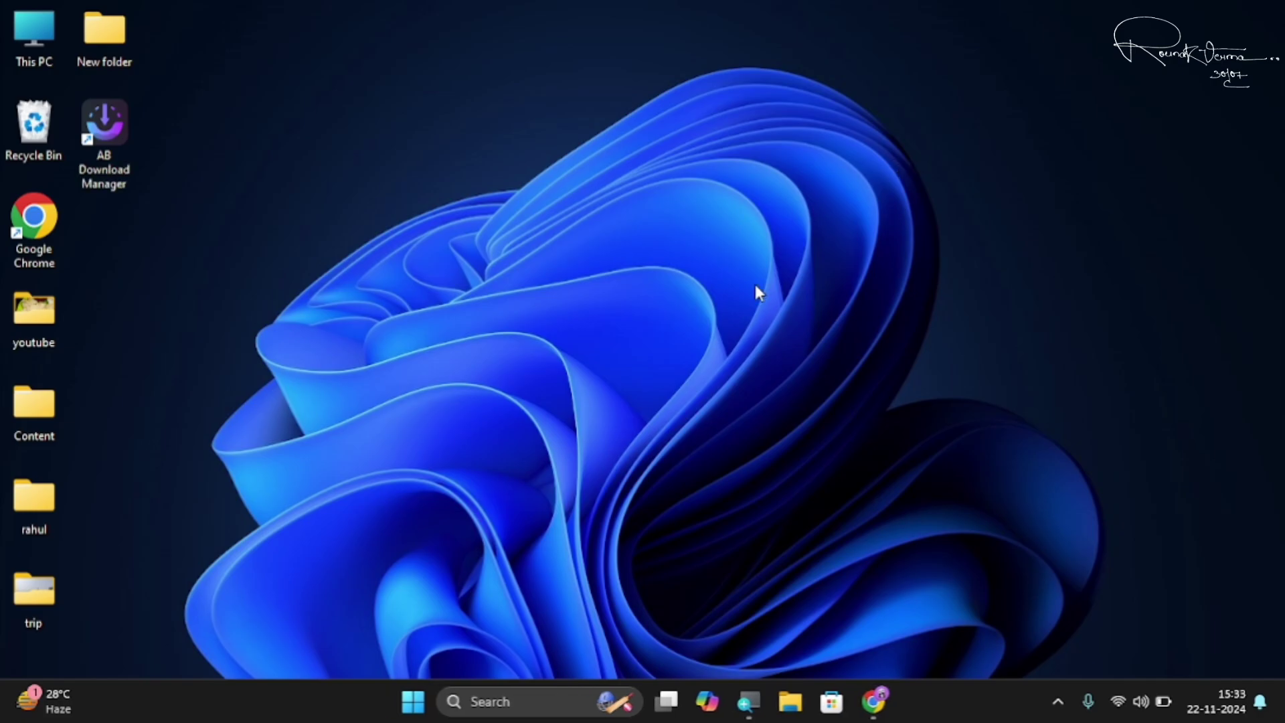
# Switch to Chrome and search Google for "intel drivers" in a new tab.
pyautogui.click(873, 701)
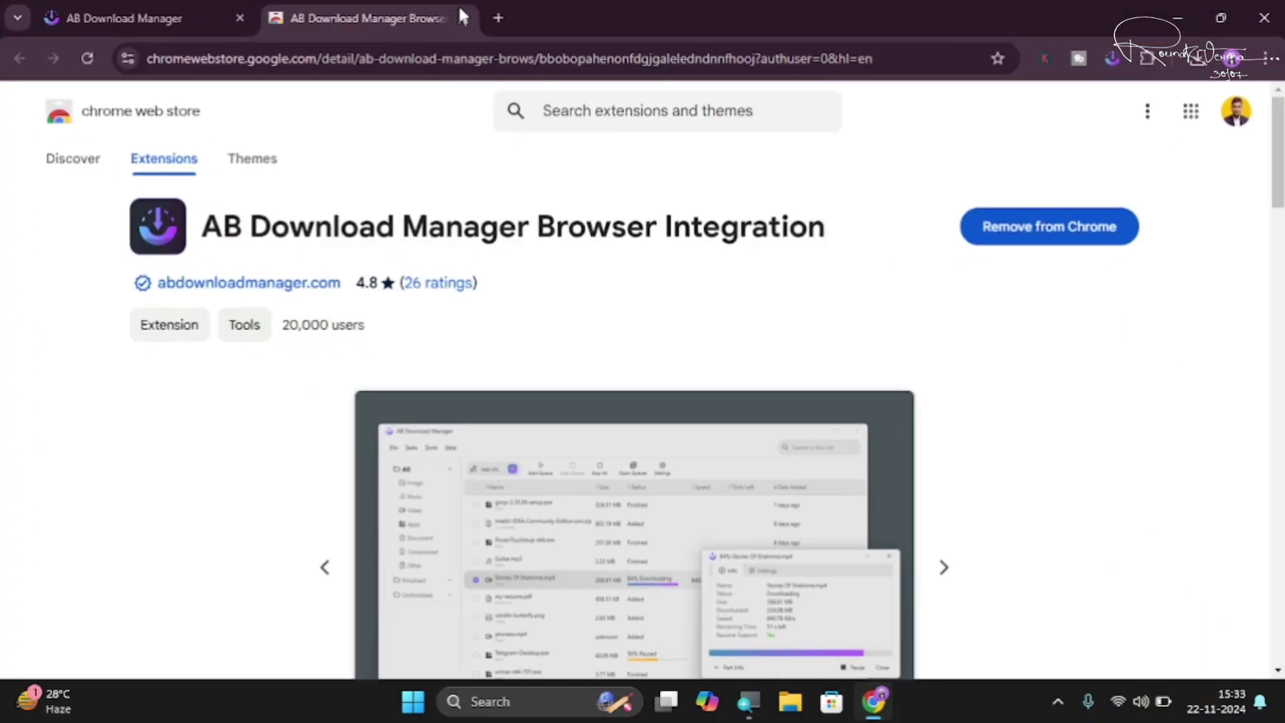
pyautogui.click(498, 18)
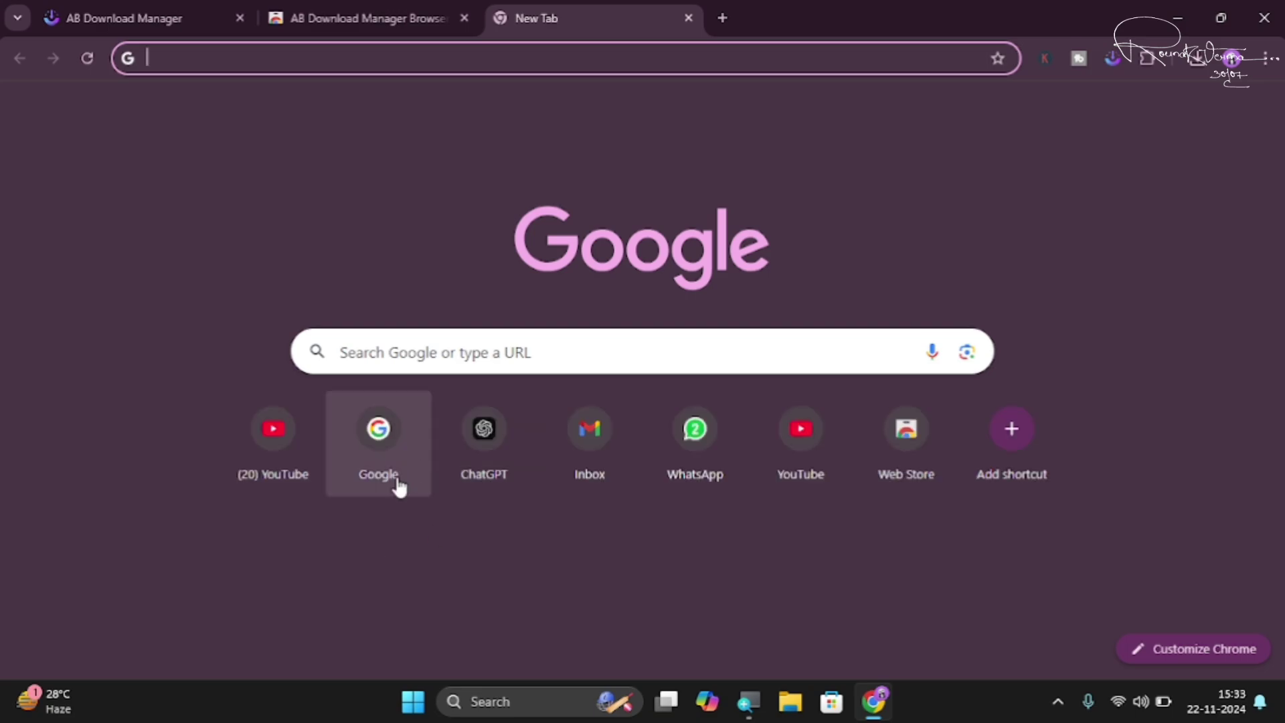
pyautogui.click(395, 478)
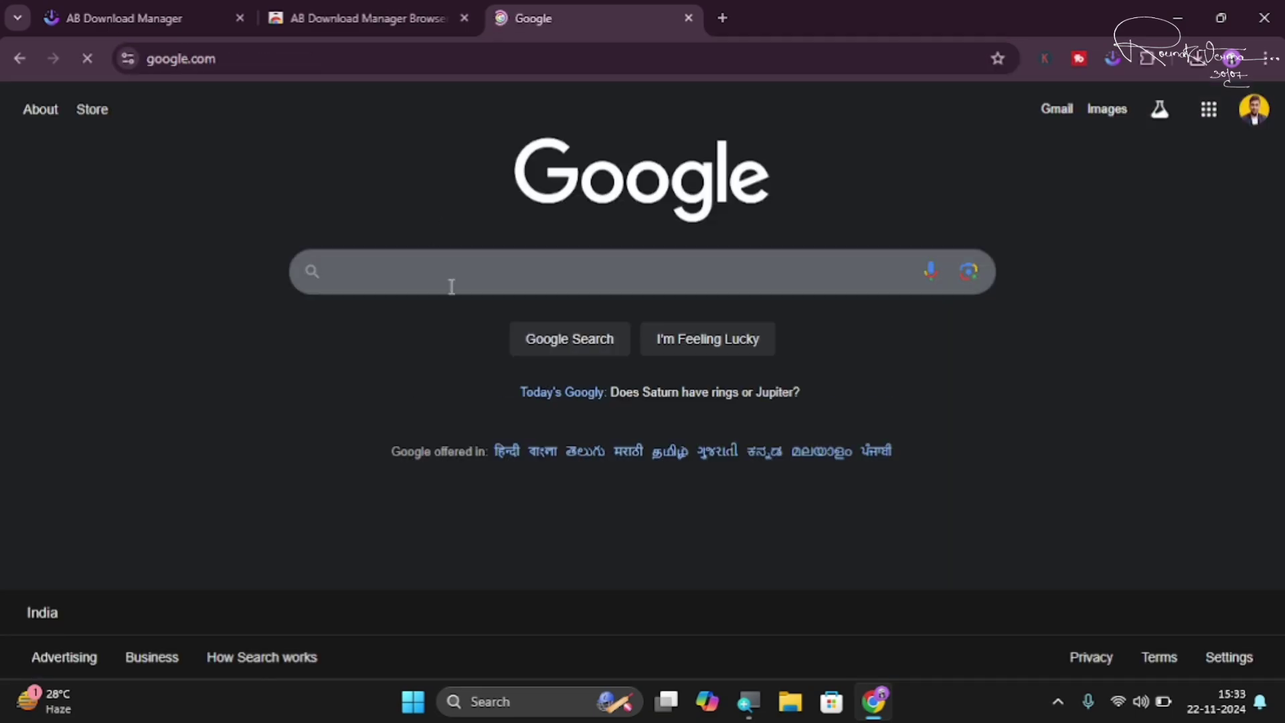
pyautogui.click(451, 271)
pyautogui.write('inte')
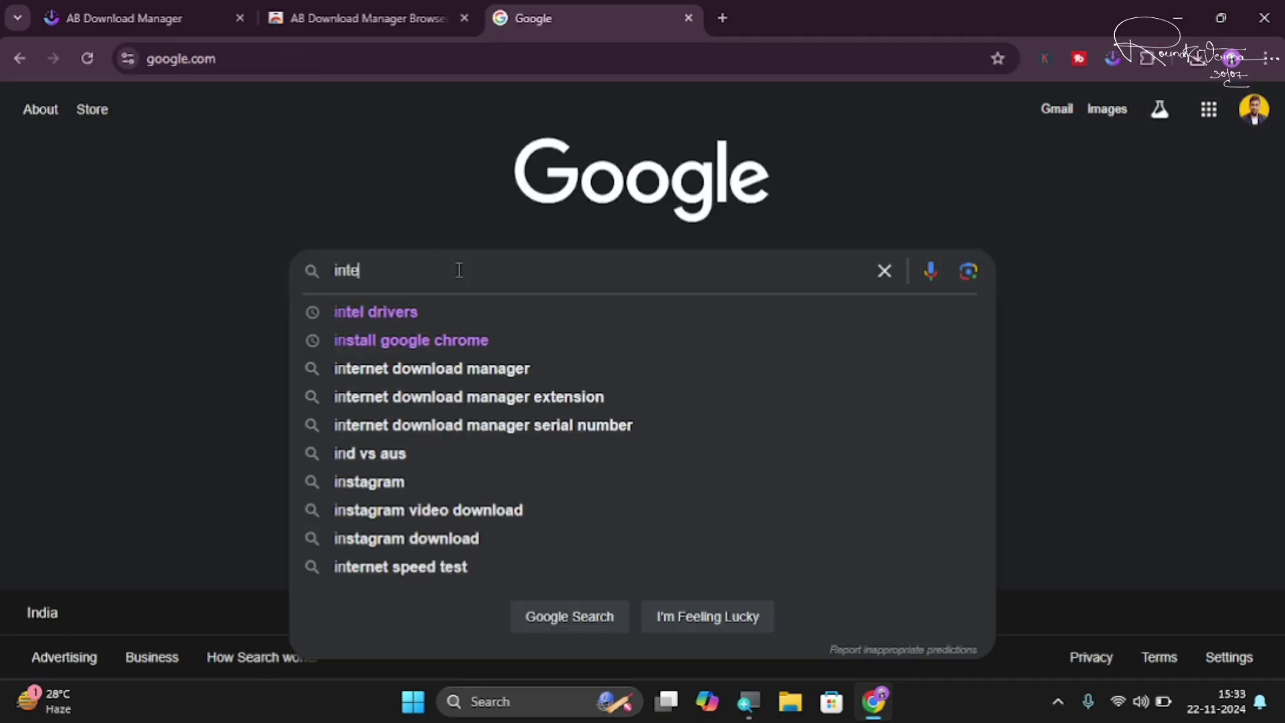
pyautogui.write('l drivers')
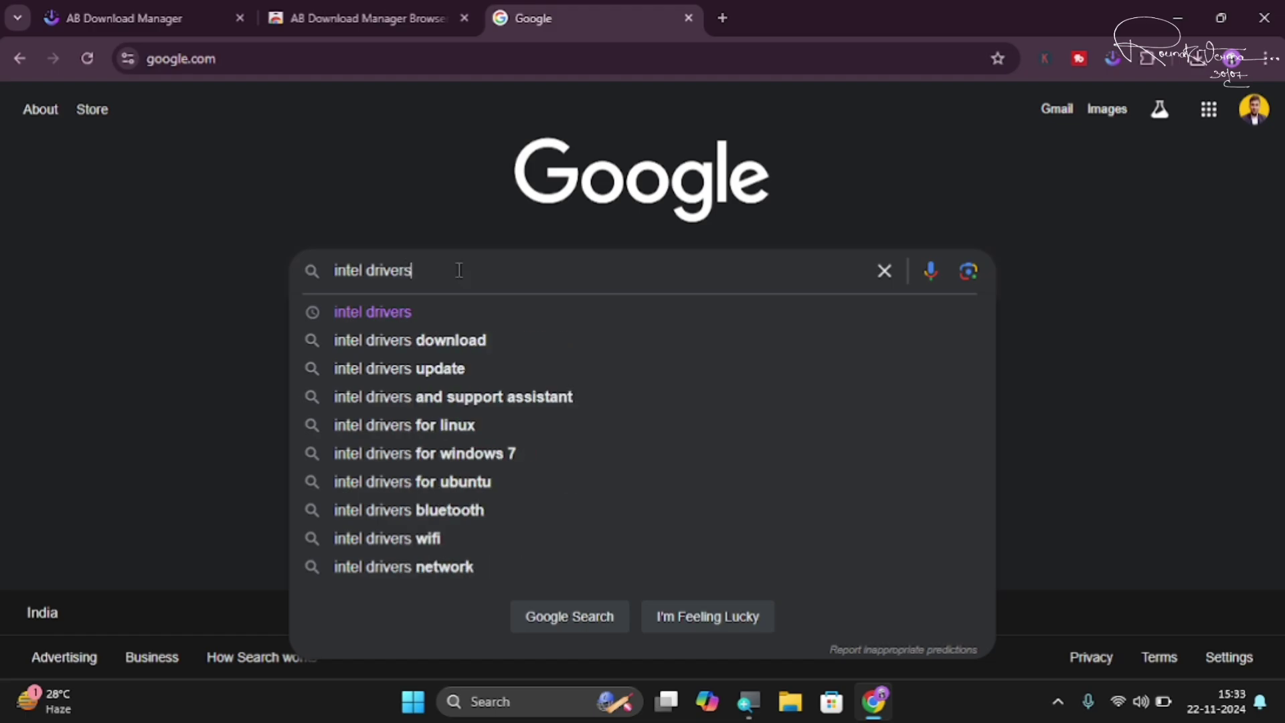
pyautogui.press('Return')
# Open the Download Intel Drivers and Software result and list the downloads for Graphics products.
pyautogui.click(288, 283)
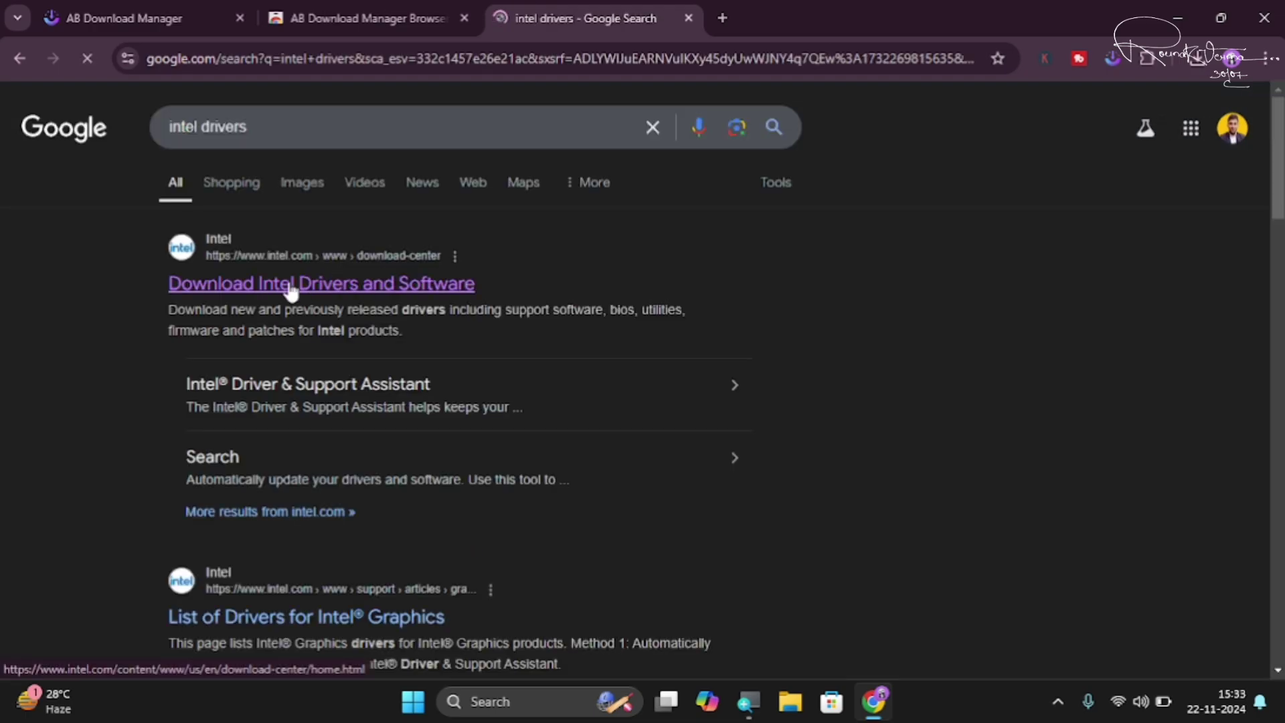
pyautogui.scroll(-3, 182, 558)
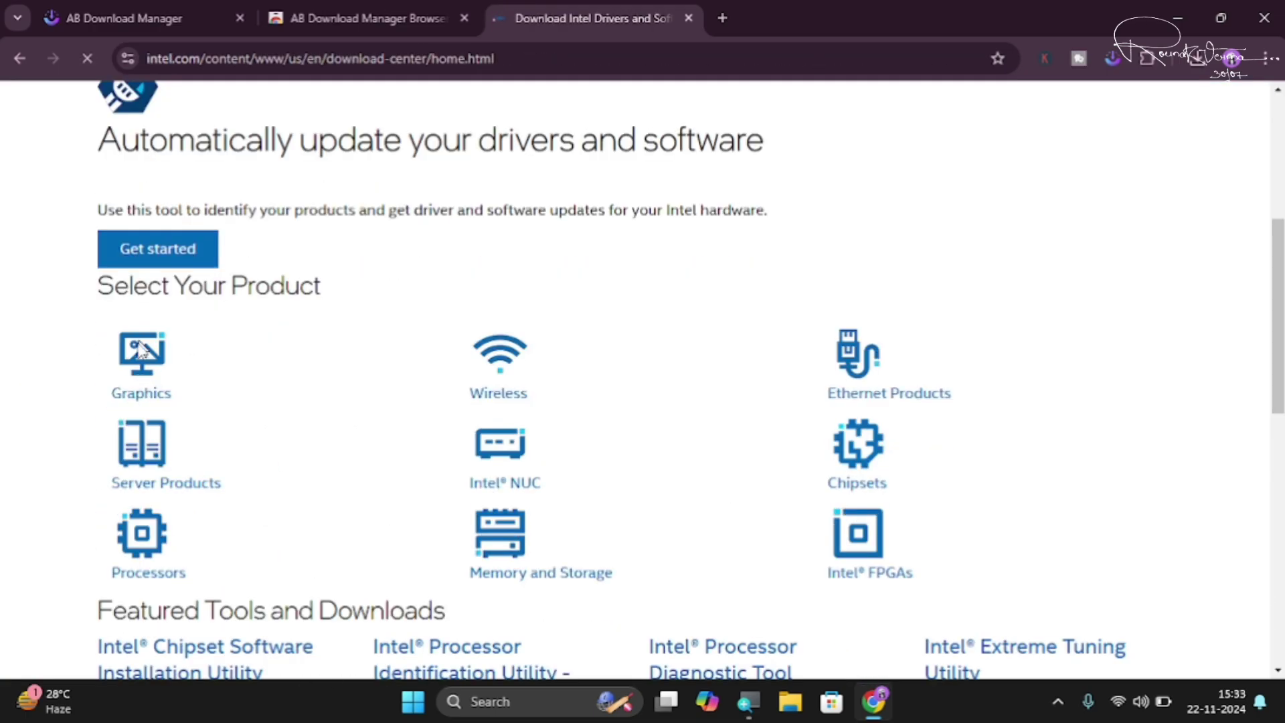
pyautogui.click(131, 403)
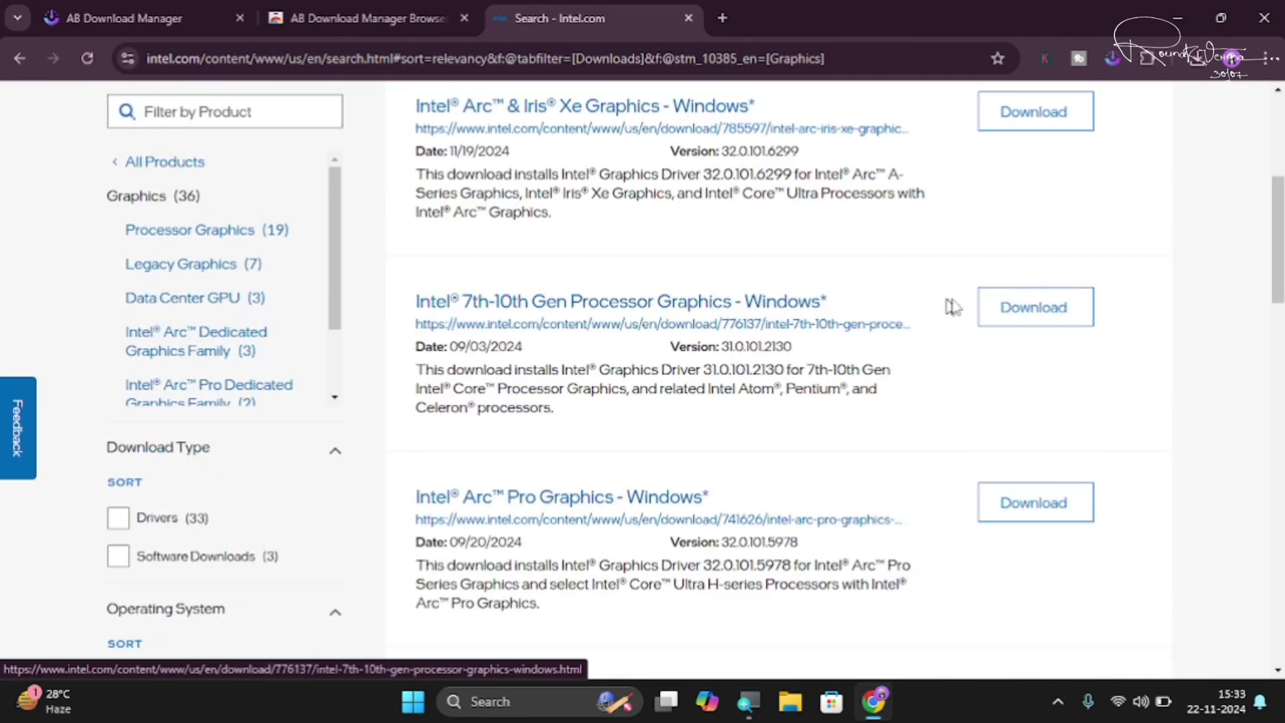
# Start downloading the Intel 7th-10th Gen Processor Graphics driver gfx_win_101.2130.exe through AB Download Manager in the Programs category, and pause the transfer.
pyautogui.click(1029, 309)
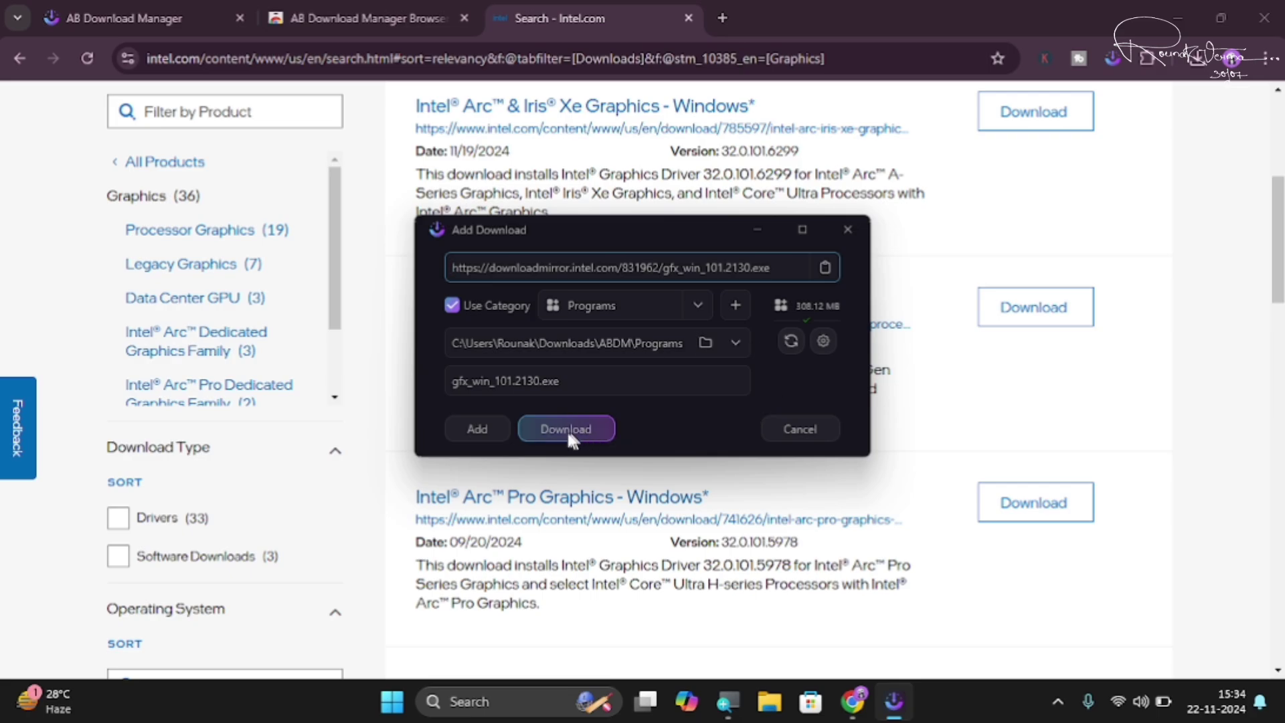
pyautogui.click(554, 427)
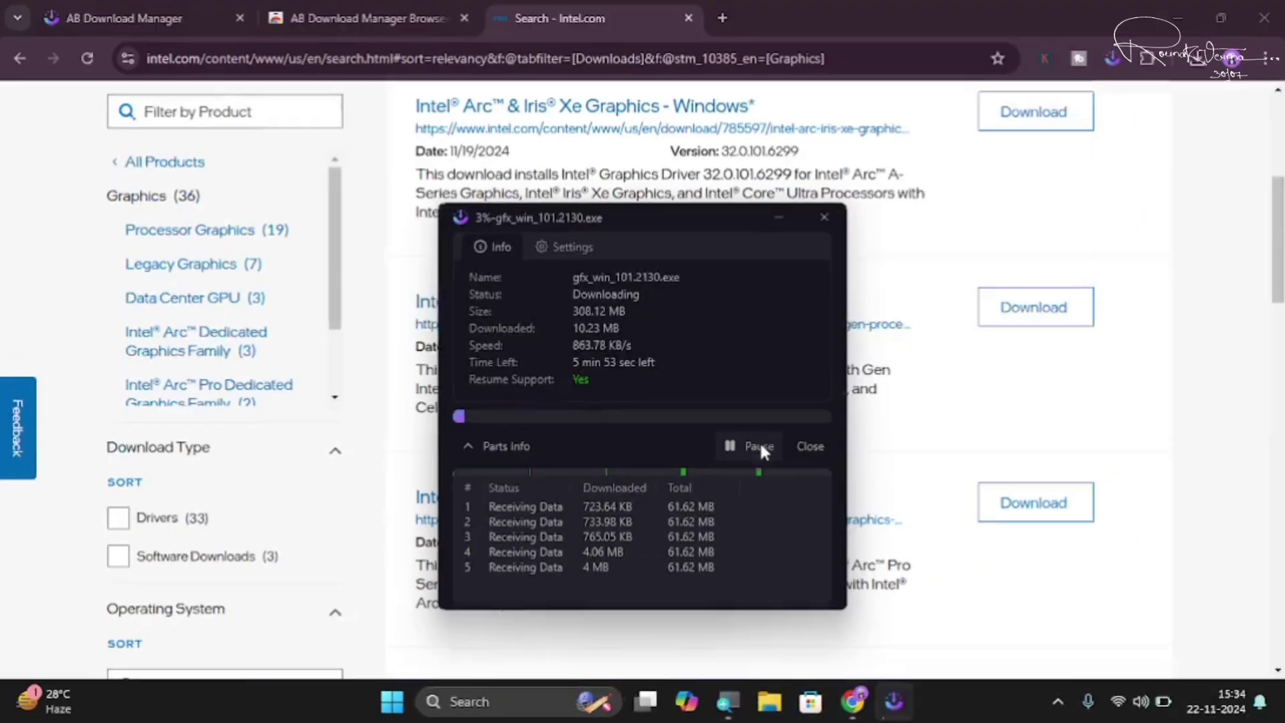
pyautogui.click(758, 446)
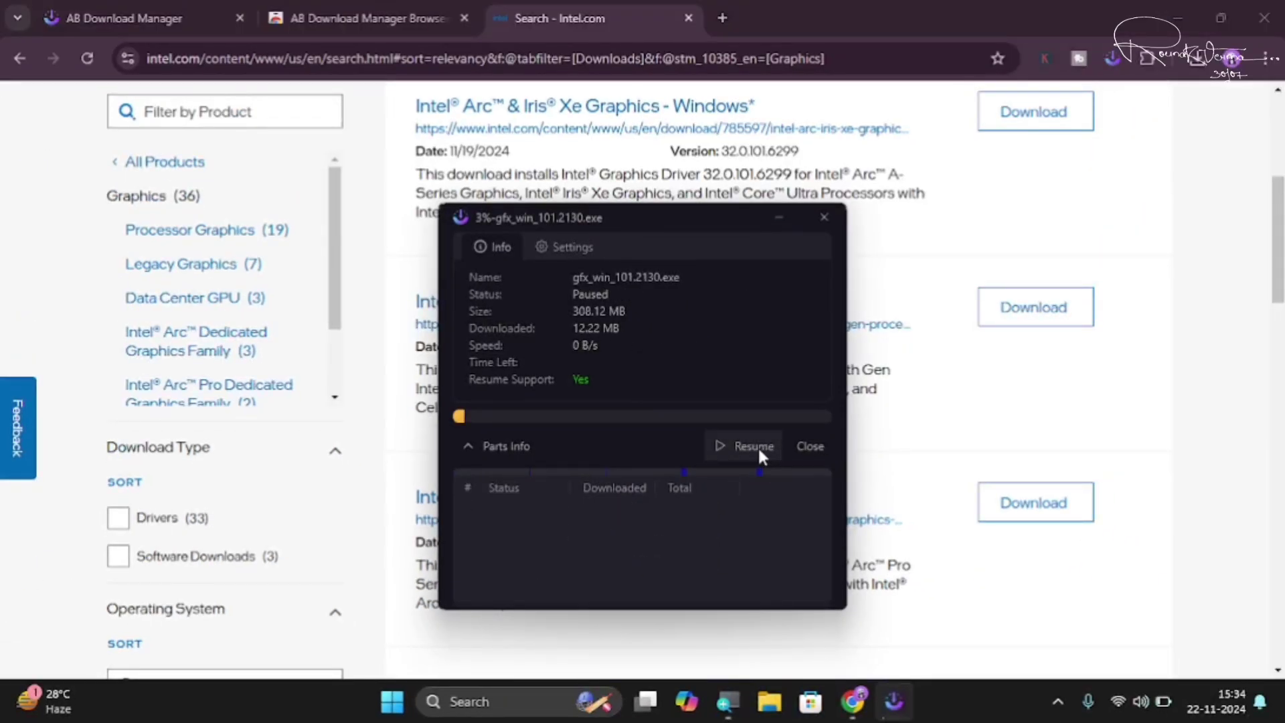